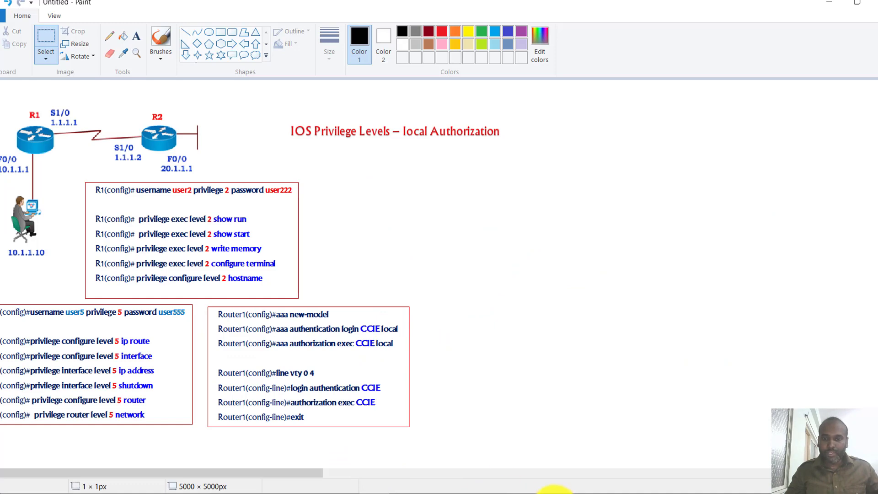
# Switch to the R1 terminal session and leave line configuration mode for global configuration mode.
pyautogui.click(556, 485)
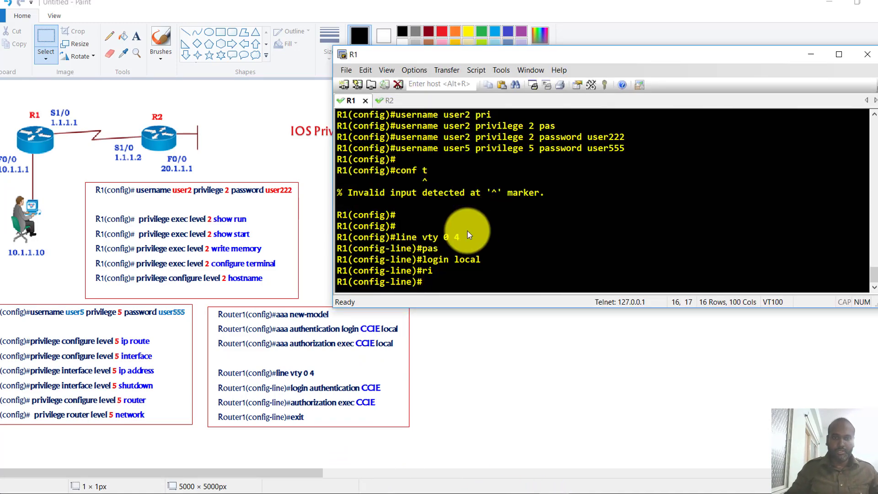
pyautogui.write('exit')
pyautogui.press('Return')
pyautogui.press('Return')
pyautogui.press('Return')
# Discard the mistaken user entry and begin a privilege command at R1's global configuration prompt.
pyautogui.write('user')
pyautogui.press('Tab')
pyautogui.press('BackSpace')
pyautogui.press('BackSpace')
pyautogui.press('BackSpace')
pyautogui.press('BackSpace')
pyautogui.press('BackSpace')
pyautogui.press('BackSpace')
pyautogui.press('BackSpace')
pyautogui.press('BackSpace')
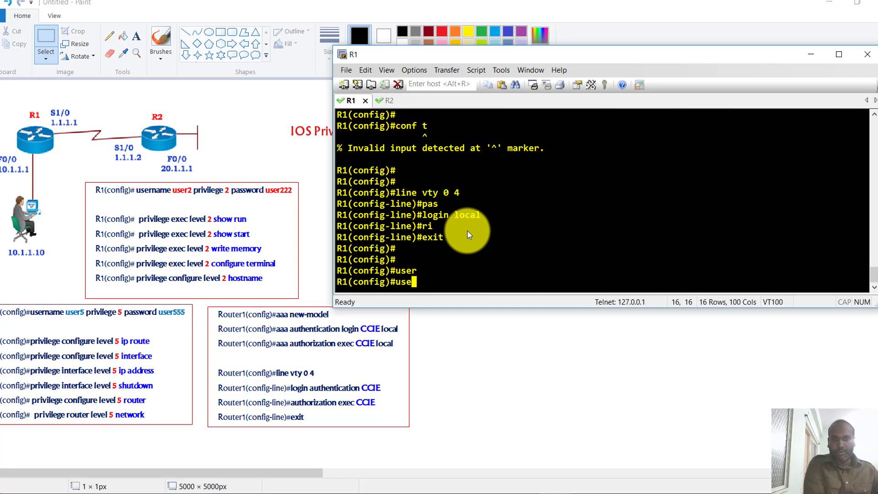
pyautogui.write('priv')
pyautogui.press('Tab')
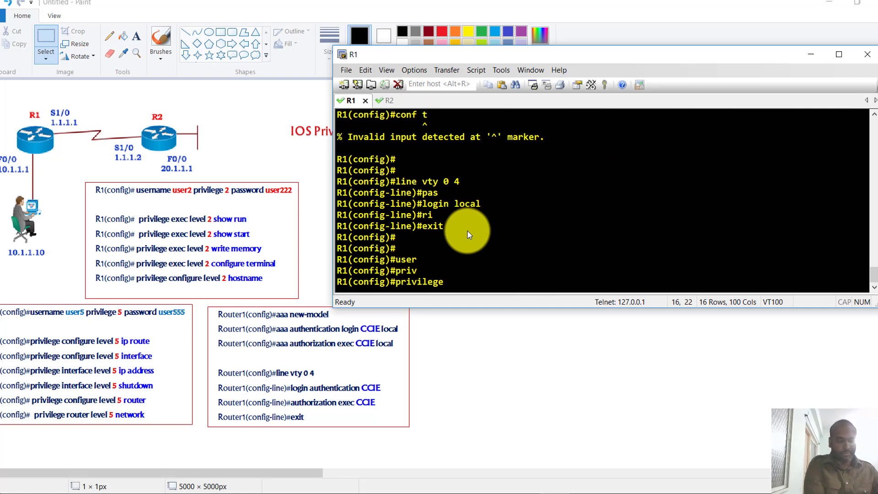
pyautogui.write('ex')
pyautogui.press('Tab')
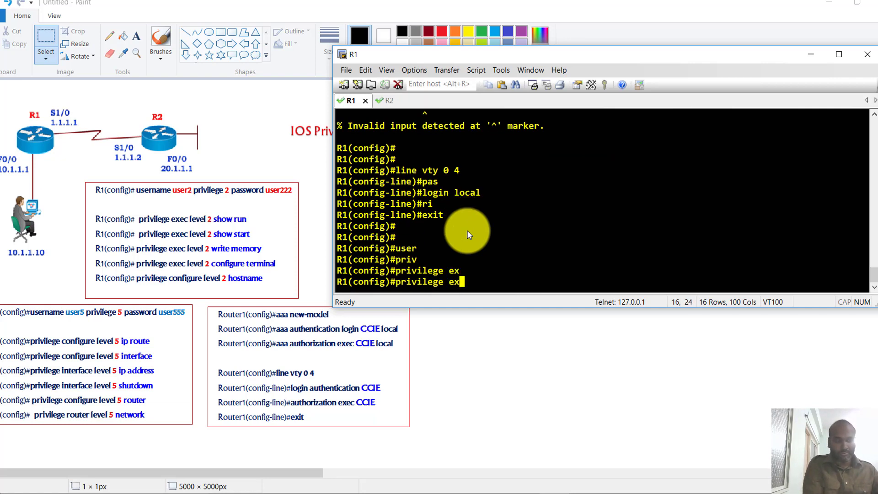
pyautogui.press('BackSpace')
pyautogui.press('BackSpace')
# Circle the level 2 exec commands and their exec keywords in the Paint notes.
pyautogui.hotkey('ctrl', '2')
pyautogui.moveTo(253, 211)
pyautogui.mouseDown()
pyautogui.moveTo(207, 231)
pyautogui.moveTo(204, 274)
pyautogui.moveTo(269, 270)
pyautogui.moveTo(256, 211)
pyautogui.mouseUp()
pyautogui.moveTo(181, 211)
pyautogui.mouseDown()
pyautogui.moveTo(169, 283)
pyautogui.moveTo(186, 221)
pyautogui.moveTo(177, 215)
pyautogui.mouseUp()
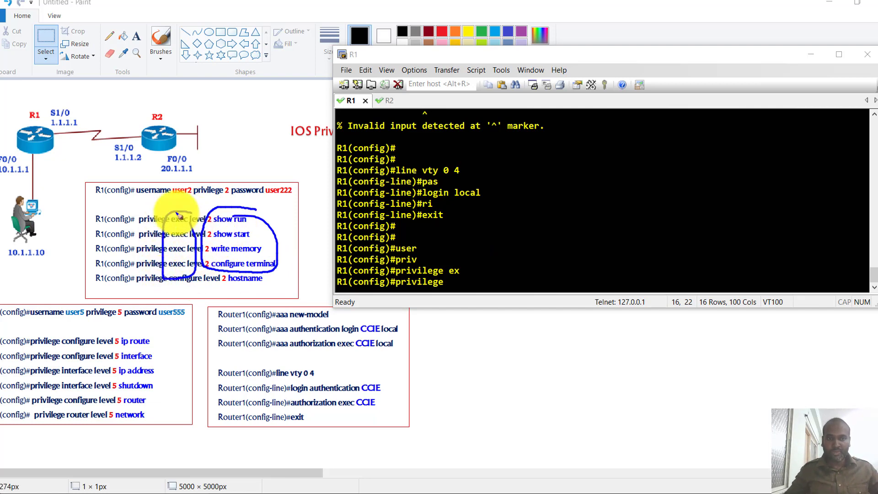
# List the privilege exec options on R1 and assign show run to exec privilege level 2.
pyautogui.click(518, 258)
pyautogui.write('exe')
pyautogui.press('Tab')
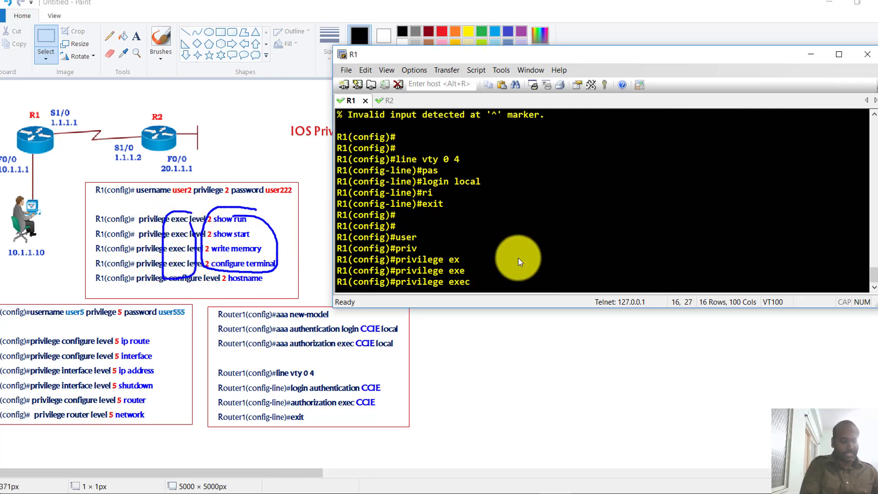
pyautogui.write('?')
pyautogui.write('le')
pyautogui.press('Tab')
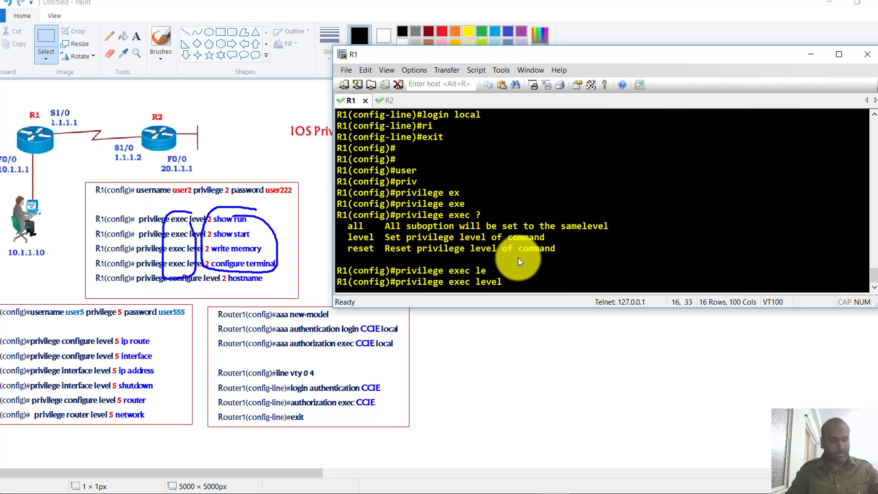
pyautogui.write('2 ')
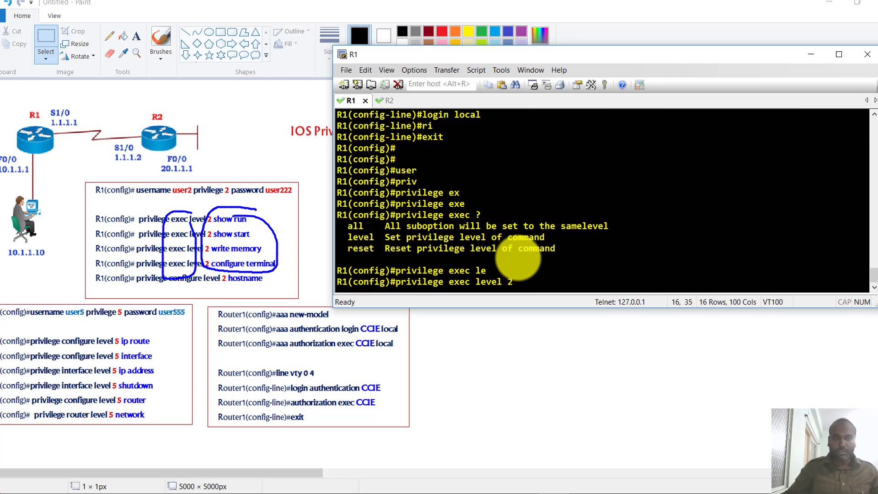
pyautogui.write('show run')
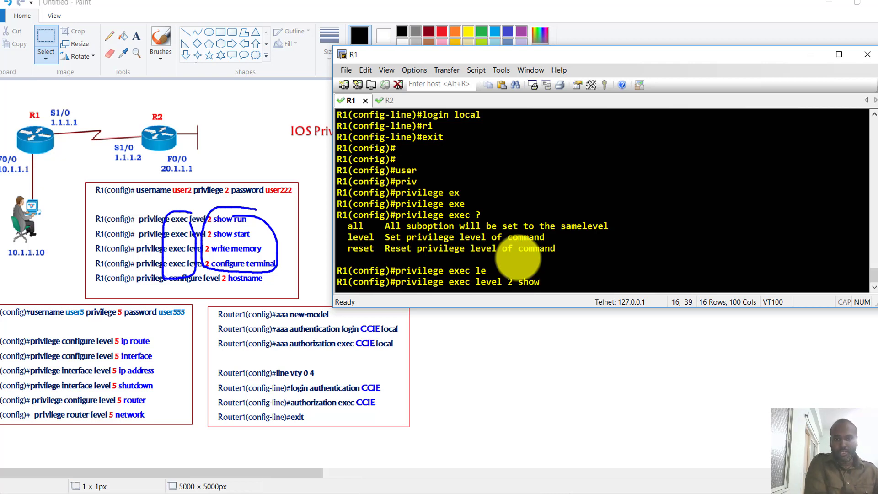
pyautogui.press('Return')
# Assign the show start command to exec privilege level 2 on R1.
pyautogui.press('Up')
pyautogui.press('BackSpace')
pyautogui.press('BackSpace')
pyautogui.press('BackSpace')
pyautogui.write('start')
pyautogui.press('Return')
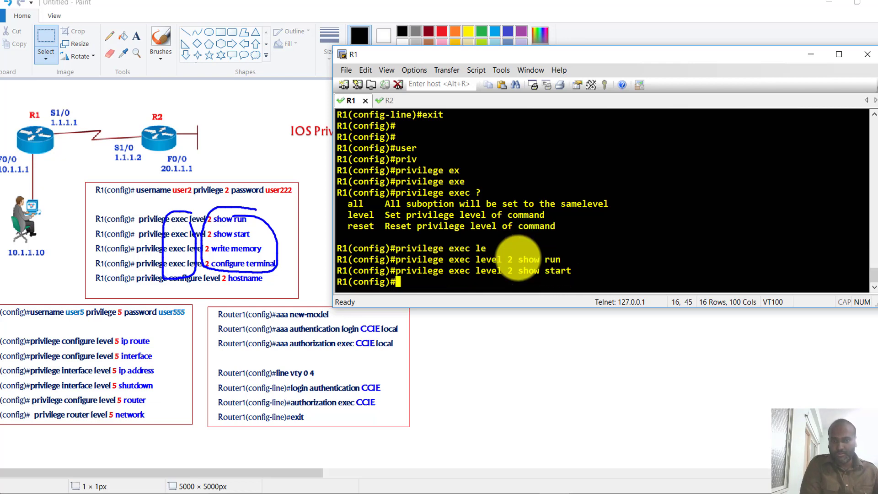
# Assign the write mem command to exec privilege level 2 on R1.
pyautogui.press('Up')
pyautogui.press('BackSpace')
pyautogui.press('BackSpace')
pyautogui.press('BackSpace')
pyautogui.press('BackSpace')
pyautogui.press('BackSpace')
pyautogui.press('BackSpace')
pyautogui.press('BackSpace')
pyautogui.press('BackSpace')
pyautogui.press('BackSpace')
pyautogui.press('BackSpace')
pyautogui.write('wi')
pyautogui.press('BackSpace')
pyautogui.press('BackSpace')
pyautogui.write('write mem')
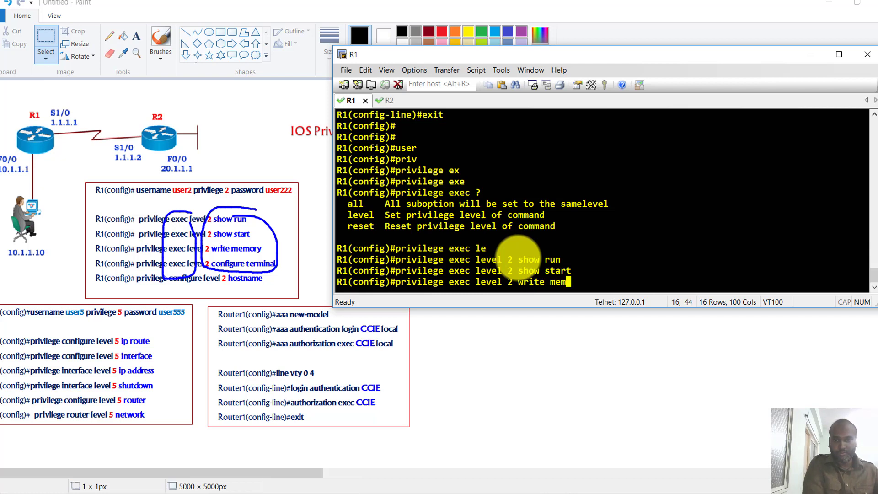
pyautogui.press('Return')
# Assign the config t command to exec privilege level 2 and highlight the entered line.
pyautogui.press('Up')
pyautogui.press('BackSpace')
pyautogui.press('BackSpace')
pyautogui.press('BackSpace')
pyautogui.press('BackSpace')
pyautogui.press('BackSpace')
pyautogui.press('BackSpace')
pyautogui.press('BackSpace')
pyautogui.press('BackSpace')
pyautogui.press('BackSpace')
pyautogui.write('config')
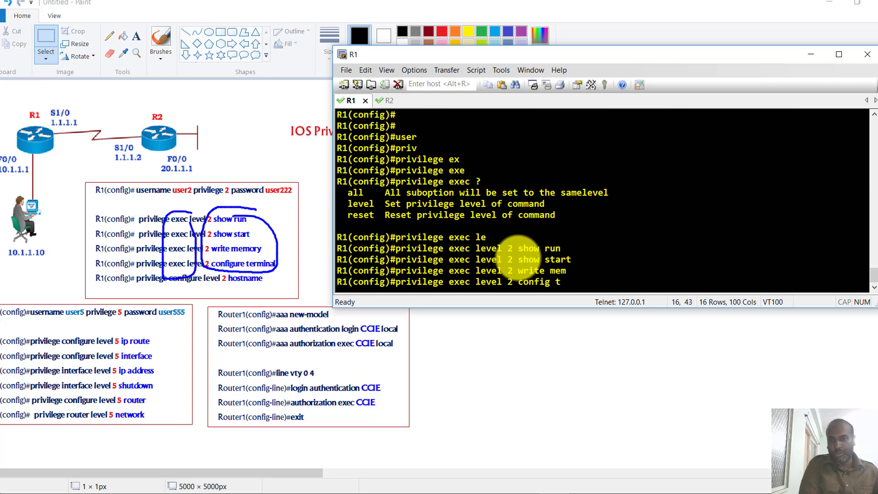
pyautogui.press('Return')
pyautogui.moveTo(498, 270); pyautogui.dragTo(574, 274)
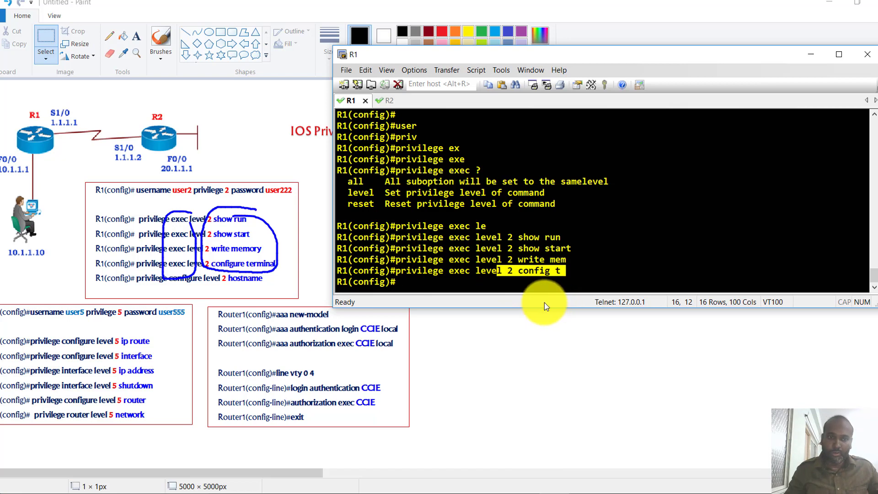
pyautogui.moveTo(473, 270); pyautogui.dragTo(567, 271)
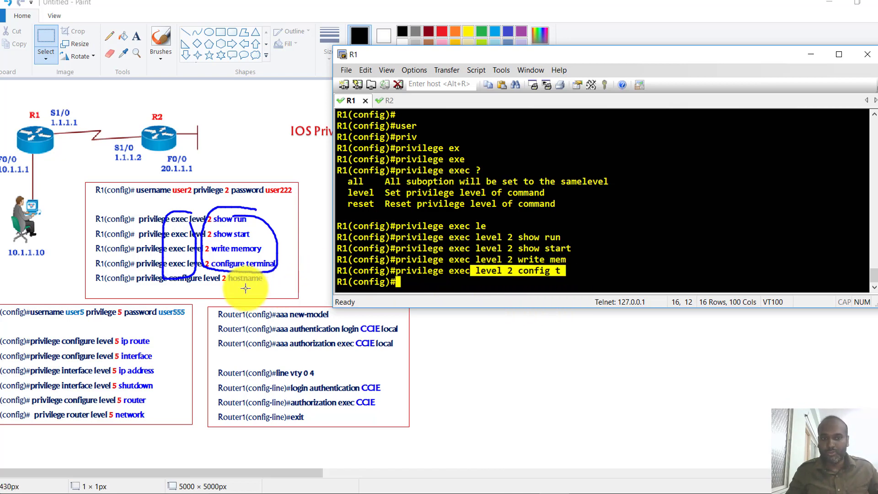
# Rework the recalled command to privilege config and list the mode names that match it.
pyautogui.click(479, 269)
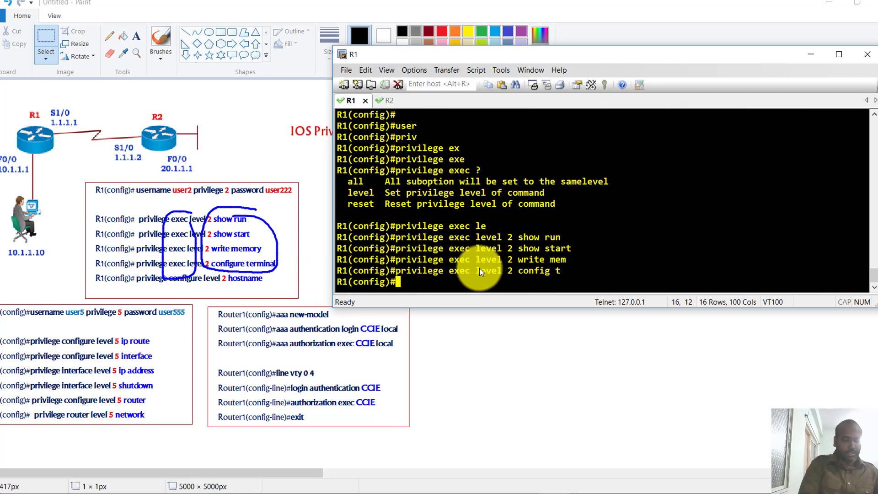
pyautogui.press('Up')
pyautogui.press('BackSpace')
pyautogui.press('BackSpace')
pyautogui.press('BackSpace')
pyautogui.press('BackSpace')
pyautogui.press('BackSpace')
pyautogui.press('BackSpace')
pyautogui.press('BackSpace')
pyautogui.press('BackSpace')
pyautogui.press('BackSpace')
pyautogui.press('BackSpace')
pyautogui.press('BackSpace')
pyautogui.press('BackSpace')
pyautogui.press('BackSpace')
pyautogui.press('BackSpace')
pyautogui.press('BackSpace')
pyautogui.press('BackSpace')
pyautogui.press('BackSpace')
pyautogui.press('BackSpace')
pyautogui.press('BackSpace')
pyautogui.press('BackSpace')
pyautogui.press('BackSpace')
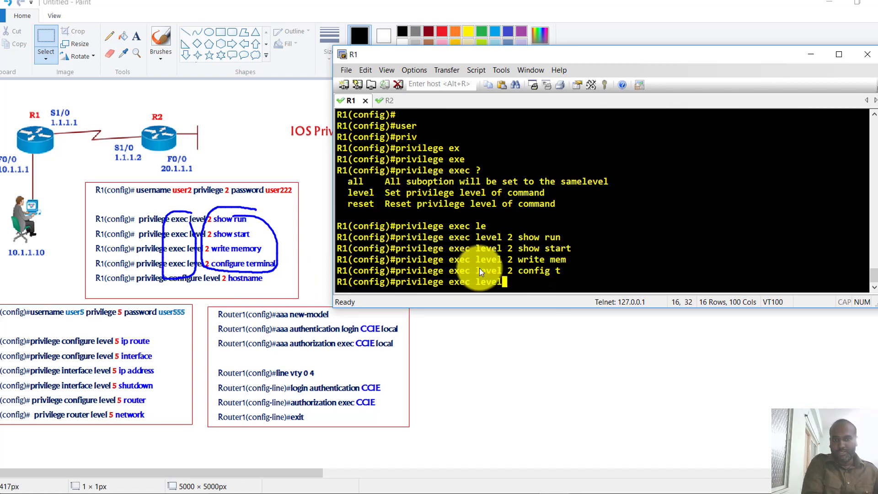
pyautogui.write('c')
pyautogui.press('BackSpace')
pyautogui.press('BackSpace')
pyautogui.press('BackSpace')
pyautogui.write('confi')
pyautogui.press('Tab')
pyautogui.write('?')
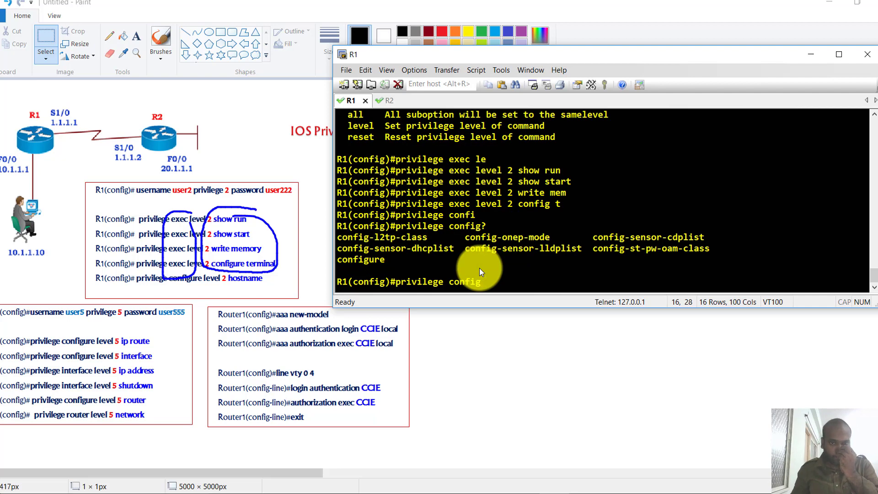
pyautogui.write('ure le')
# Assign the hostname command to privilege level 2 in configure mode.
pyautogui.press('Tab')
pyautogui.write('2 hostname')
pyautogui.press('Return')
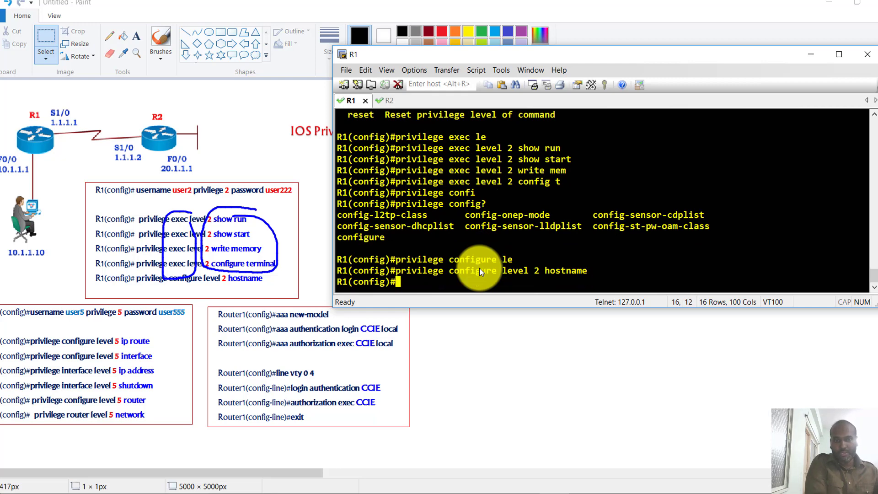
pyautogui.press('Return')
# Clear the earlier markings, outline the user5 account line in the notes, and erase the outline.
pyautogui.press('Escape')
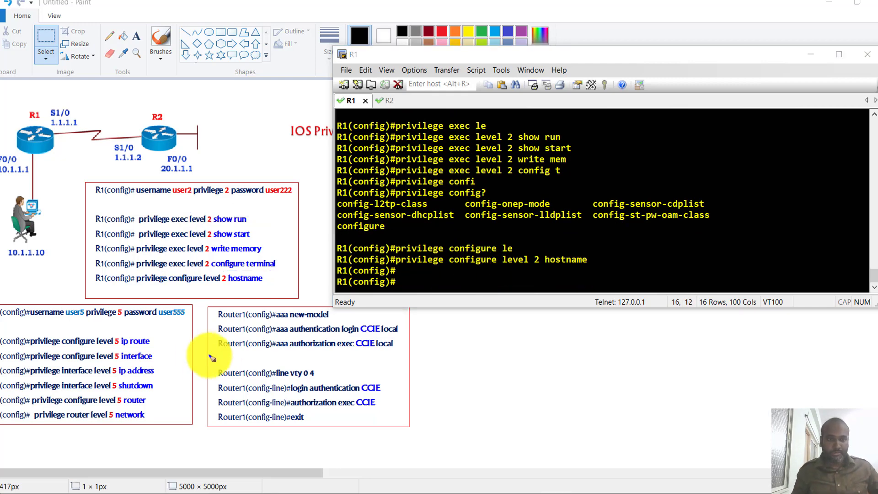
pyautogui.moveTo(23, 300)
pyautogui.mouseDown()
pyautogui.moveTo(22, 333)
pyautogui.moveTo(191, 324)
pyautogui.moveTo(12, 327)
pyautogui.mouseUp()
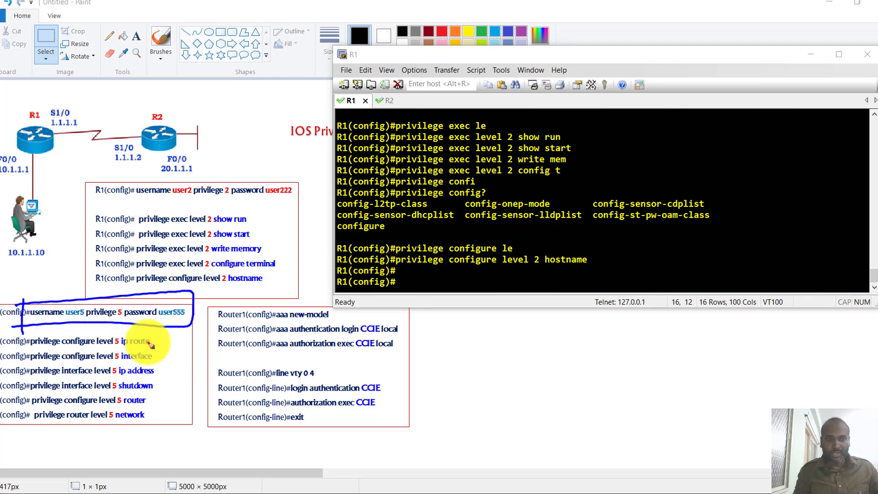
pyautogui.press('Escape')
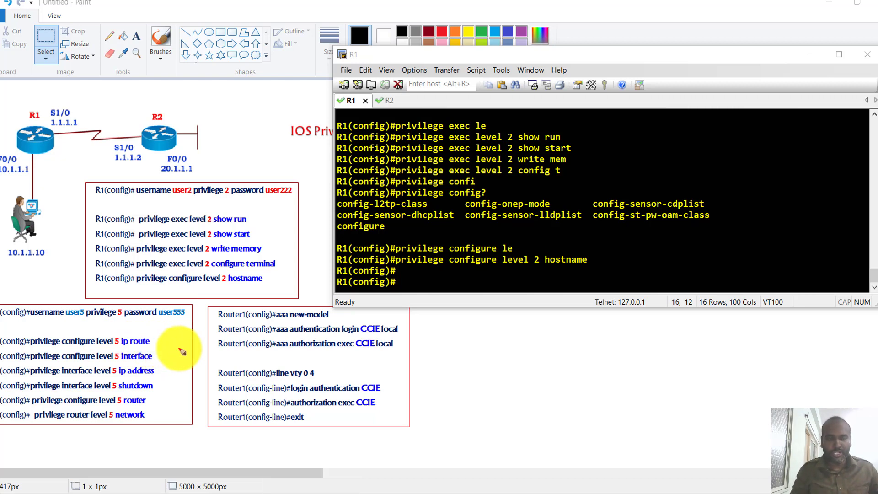
# Circle the level 2 commands in the notes with an arrow, clear the markings, and dismiss the Ink2Go crash dialog.
pyautogui.moveTo(252, 210); pyautogui.dragTo(234, 204)
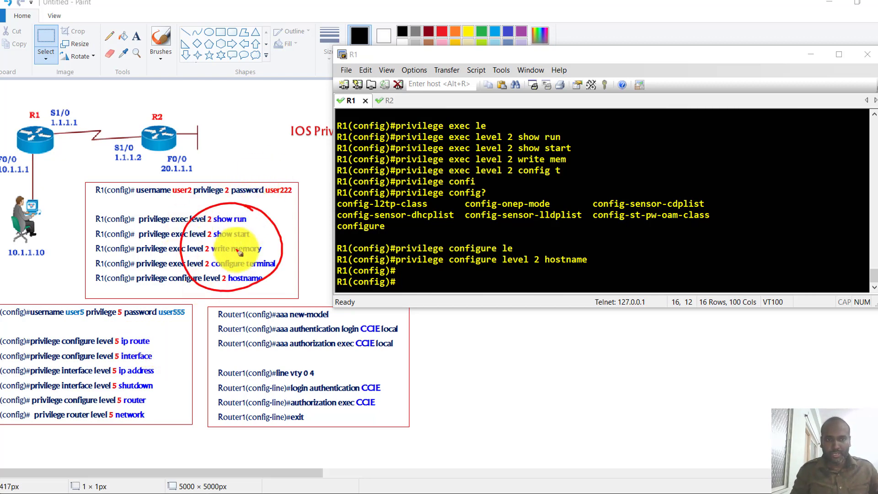
pyautogui.moveTo(280, 245); pyautogui.dragTo(305, 242)
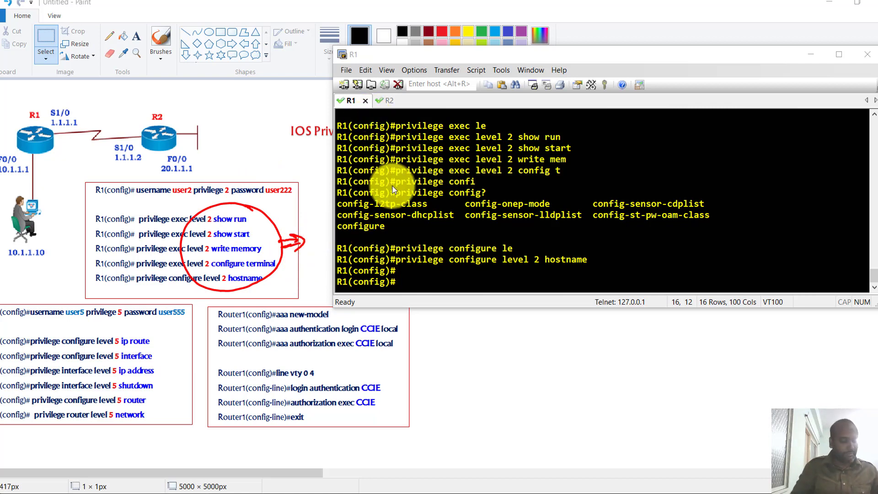
pyautogui.press('Escape')
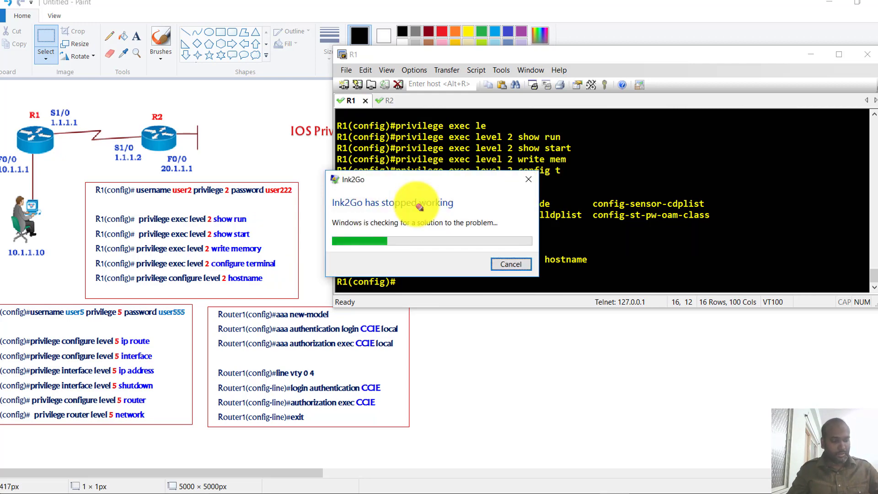
pyautogui.click(503, 267)
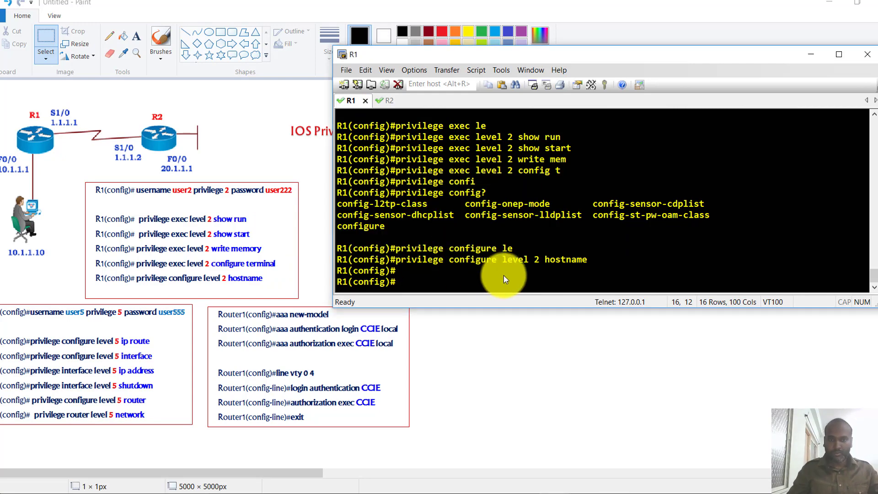
# Set vty lines 0 to 4 to login local and return to global configuration mode.
pyautogui.write('line vty 0 4')
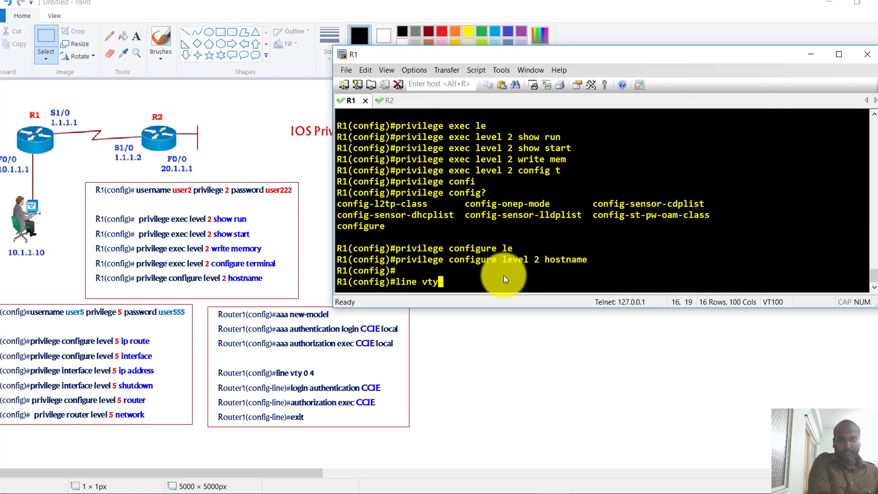
pyautogui.press('Return')
pyautogui.write('login local')
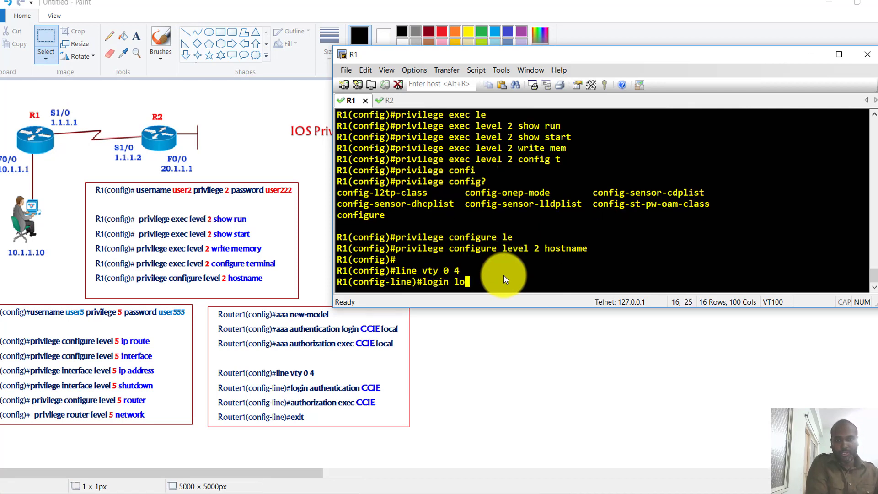
pyautogui.press('Return')
pyautogui.write('exit')
pyautogui.press('Return')
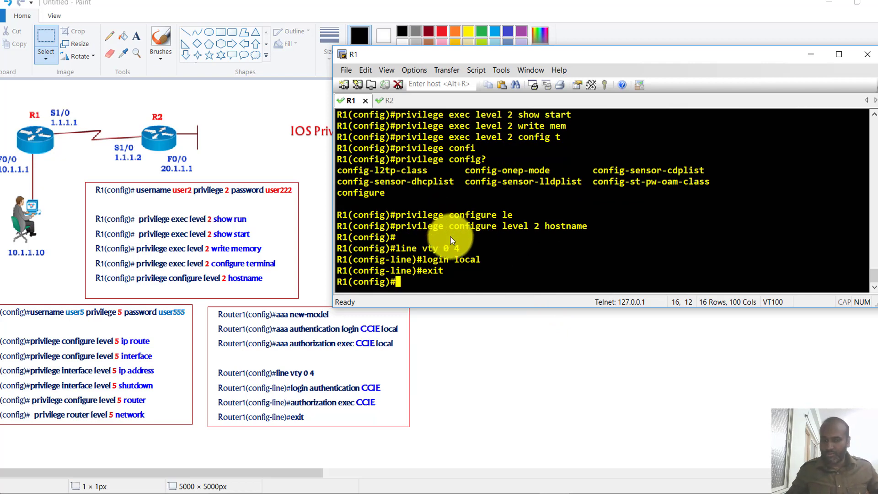
# Circle the aaa authorization exec CCIE local line in the notes with an arrow, and clear the markings.
pyautogui.hotkey('ctrl', '2')
pyautogui.moveTo(326, 354)
pyautogui.mouseDown()
pyautogui.moveTo(262, 344)
pyautogui.moveTo(427, 345)
pyautogui.moveTo(440, 337)
pyautogui.moveTo(425, 351)
pyautogui.mouseUp()
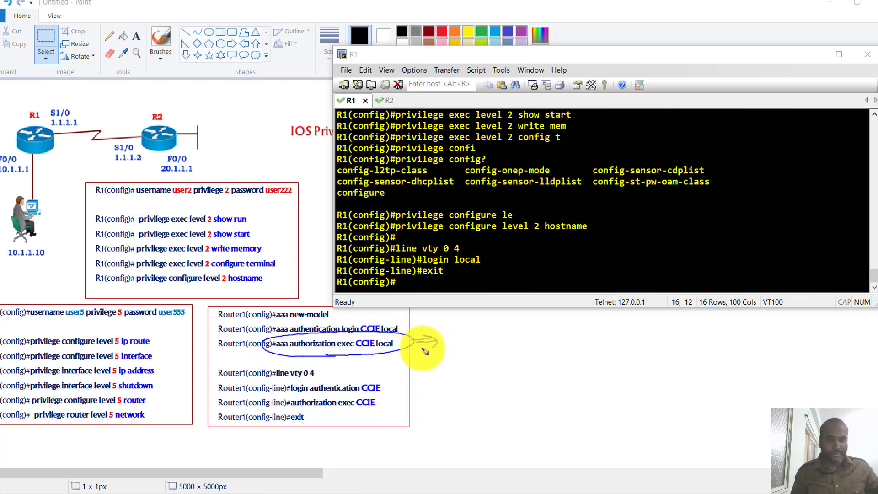
pyautogui.press('Escape')
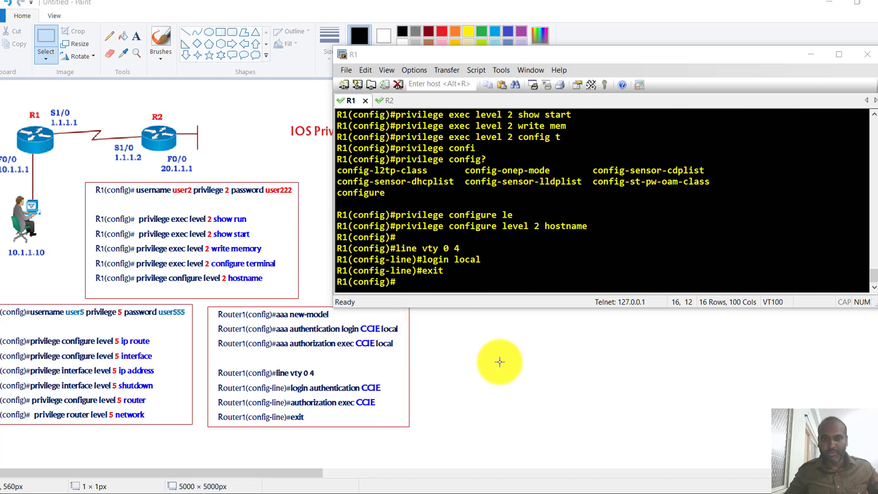
# Enable AAA on R1 with the aaa new-model command.
pyautogui.click(430, 183)
pyautogui.write('aaa e')
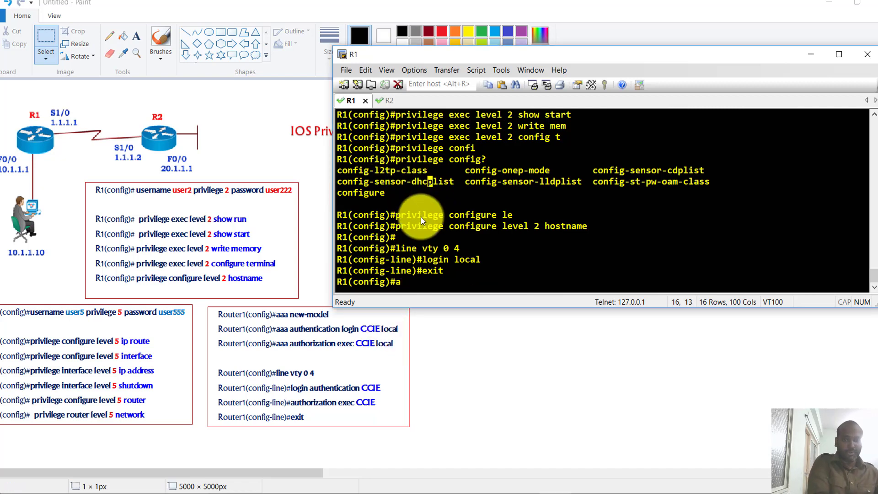
pyautogui.press('Tab')
pyautogui.press('BackSpace')
pyautogui.write('ne')
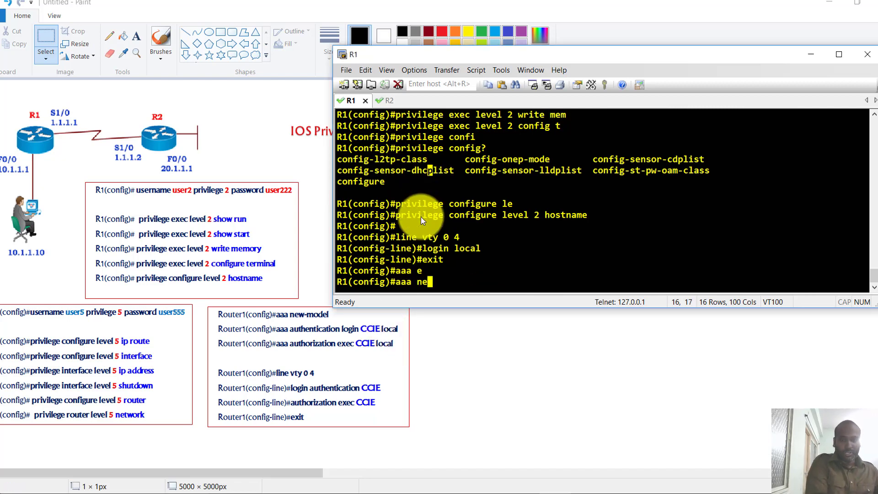
pyautogui.press('Tab')
pyautogui.press('Return')
# Create the AAA login authentication list CCIE using the local method.
pyautogui.write('aaa au')
pyautogui.press('Tab')
pyautogui.write('the')
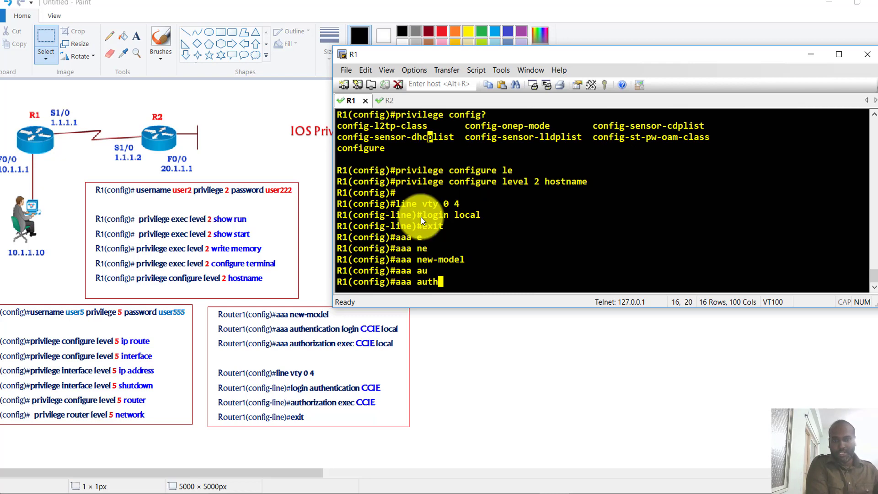
pyautogui.press('Tab')
pyautogui.write('lo')
pyautogui.press('Tab')
pyautogui.write('CICE')
pyautogui.press('BackSpace')
pyautogui.press('BackSpace')
pyautogui.press('BackSpace')
pyautogui.press('BackSpace')
pyautogui.press('BackSpace')
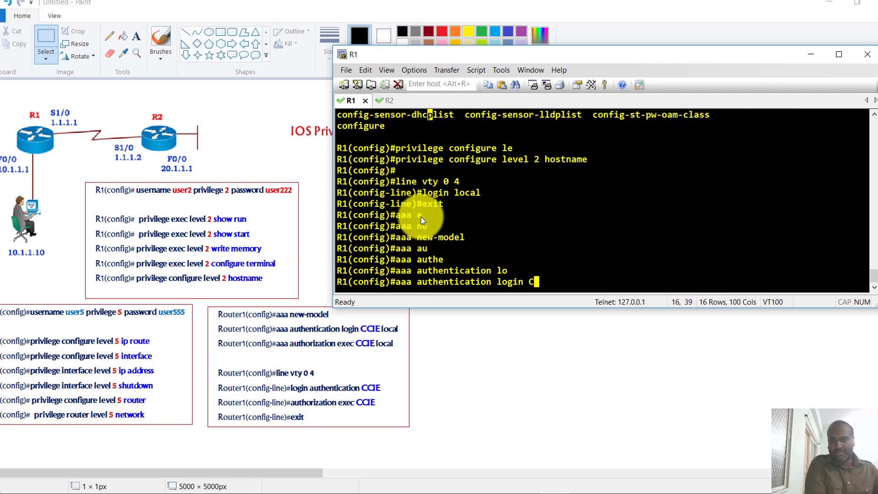
pyautogui.write('CCIE lo')
pyautogui.press('Tab')
pyautogui.press('Return')
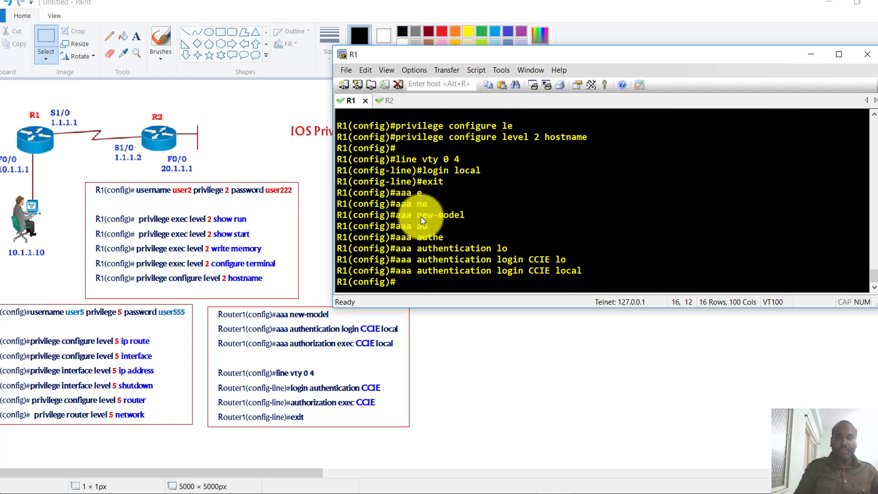
# Begin an aaa authorization command on R1, list its available options, and highlight the exec entry.
pyautogui.write('aaa au')
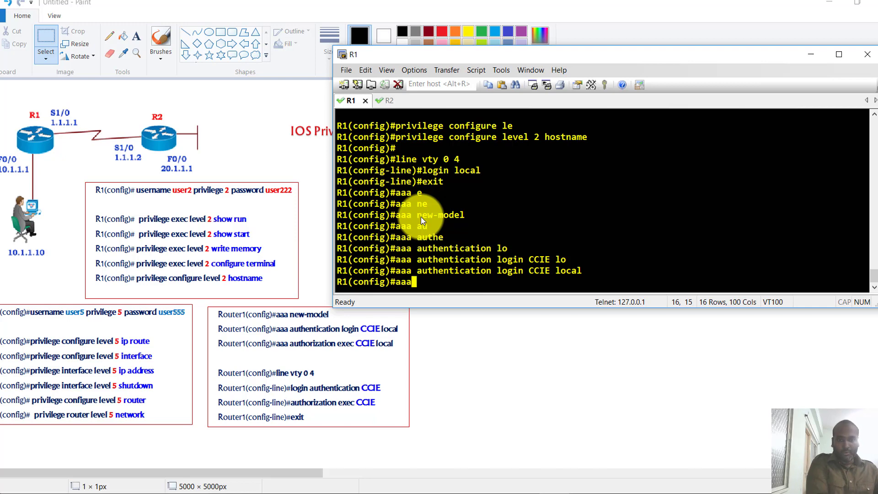
pyautogui.press('Tab')
pyautogui.write('tho')
pyautogui.press('Tab')
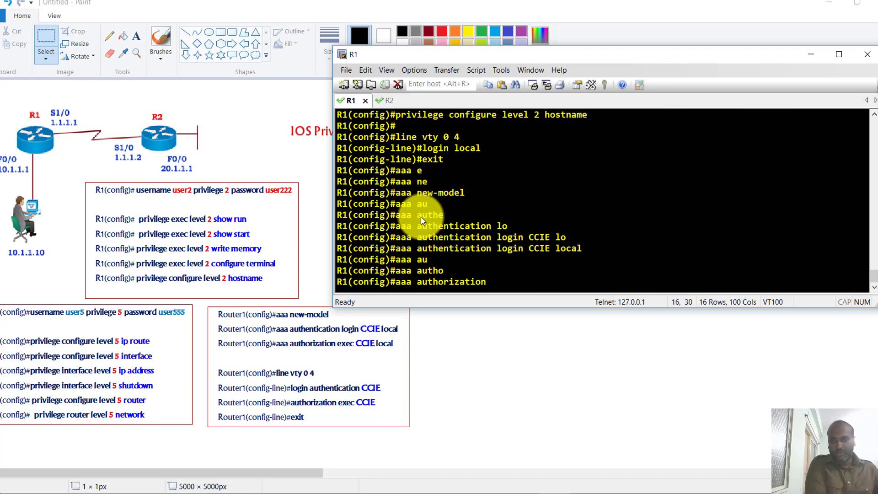
pyautogui.write('?')
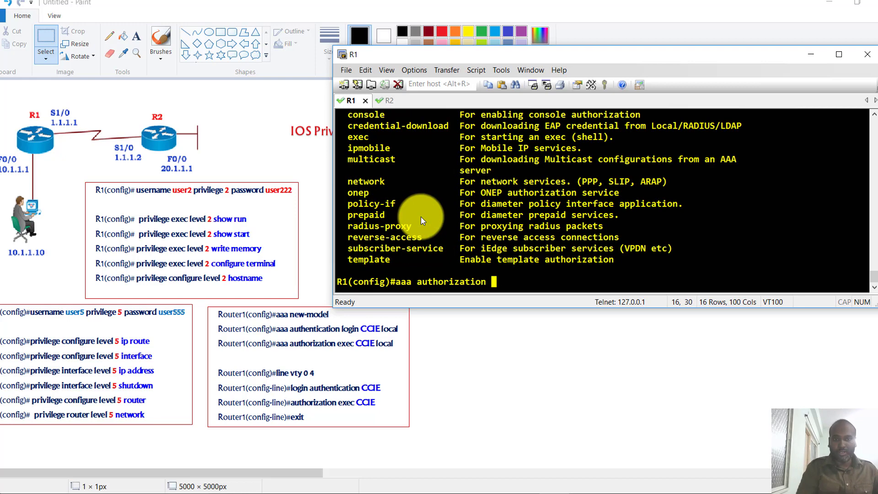
pyautogui.scroll(2, 425, 216)
pyautogui.moveTo(348, 203); pyautogui.dragTo(635, 206)
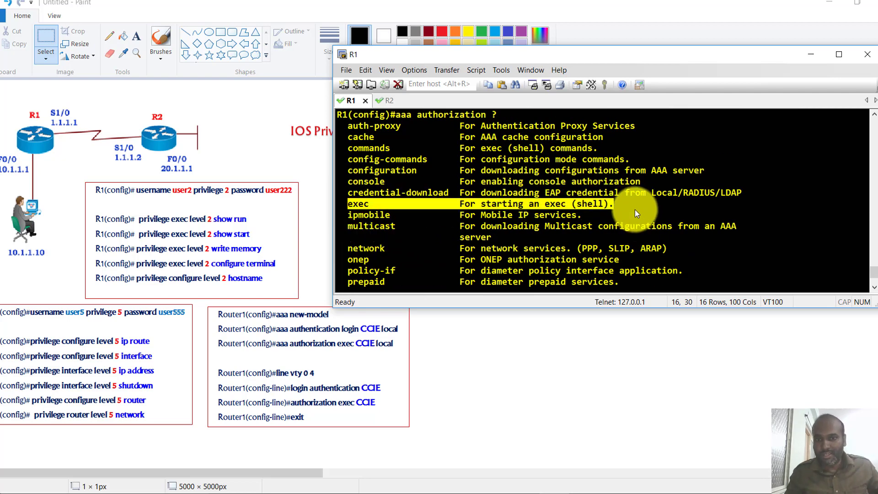
# Create the AAA exec authorization list CCIE using the local method.
pyautogui.write('exe')
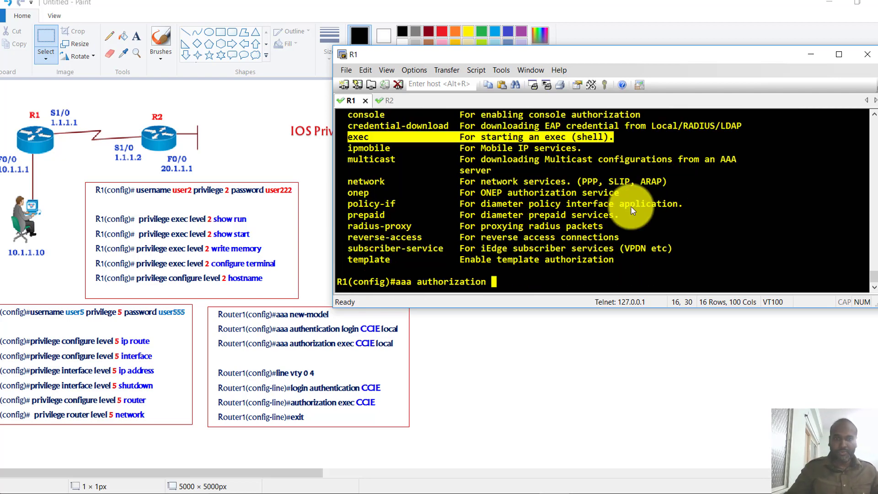
pyautogui.press('Tab')
pyautogui.write('CCIE Lo')
pyautogui.press('Tab')
pyautogui.press('Return')
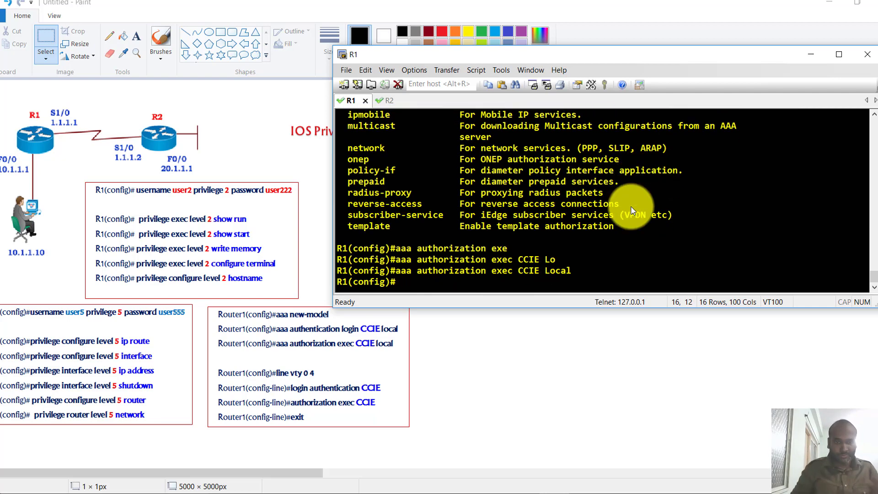
# Apply the login authentication list CCIE to vty lines 0 to 4.
pyautogui.write('line vty 0 4')
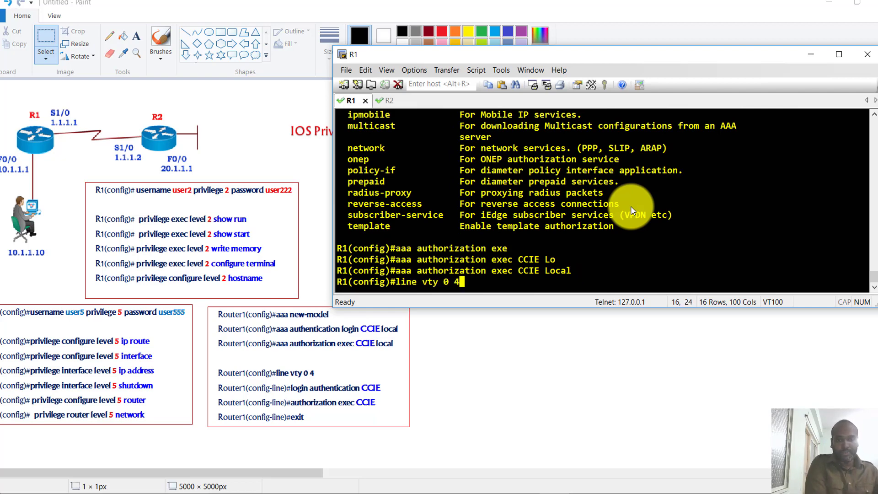
pyautogui.press('Return')
pyautogui.write('login au')
pyautogui.press('Tab')
pyautogui.write('CC')
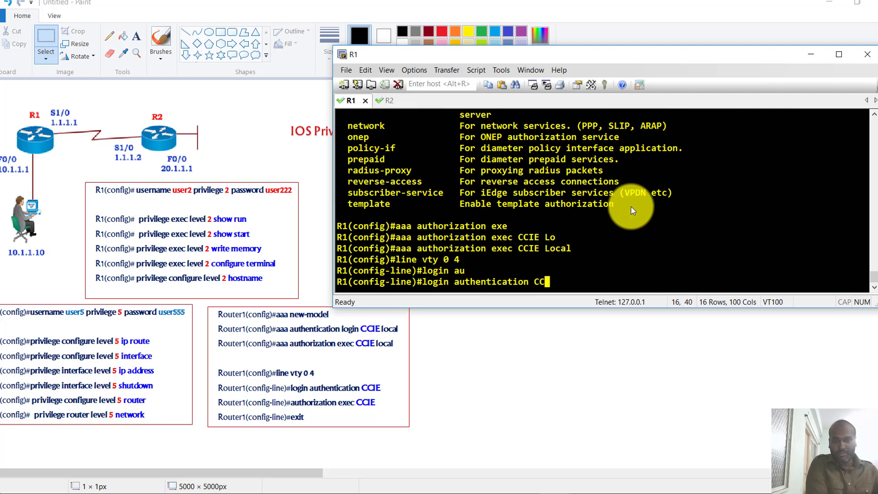
pyautogui.write('IE')
pyautogui.press('Return')
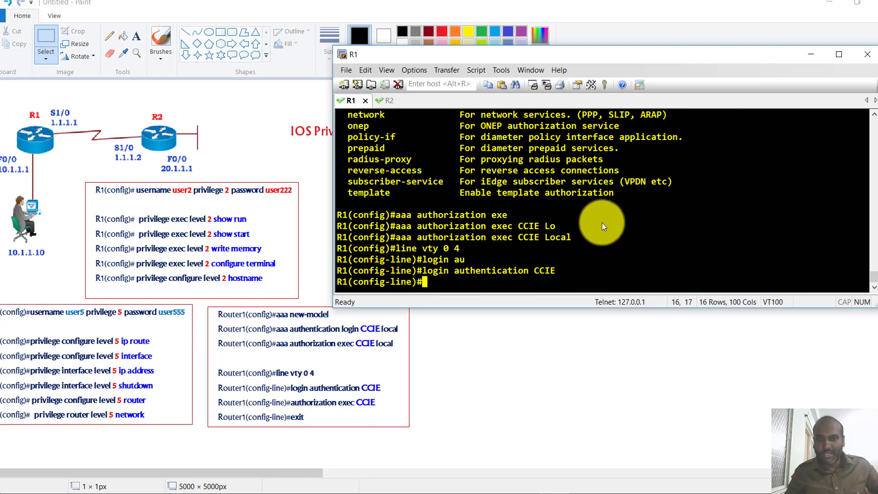
# Apply the exec authorization list CCIE to the same vty lines.
pyautogui.moveTo(514, 237); pyautogui.dragTo(575, 239)
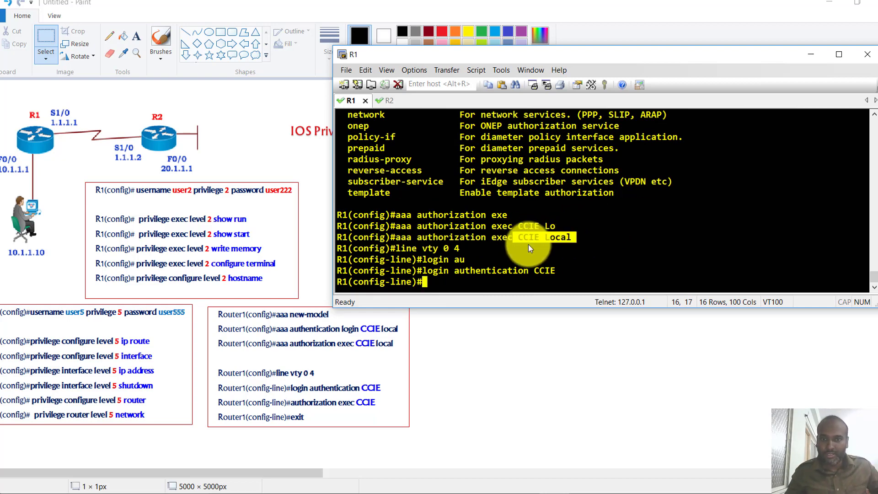
pyautogui.write('au')
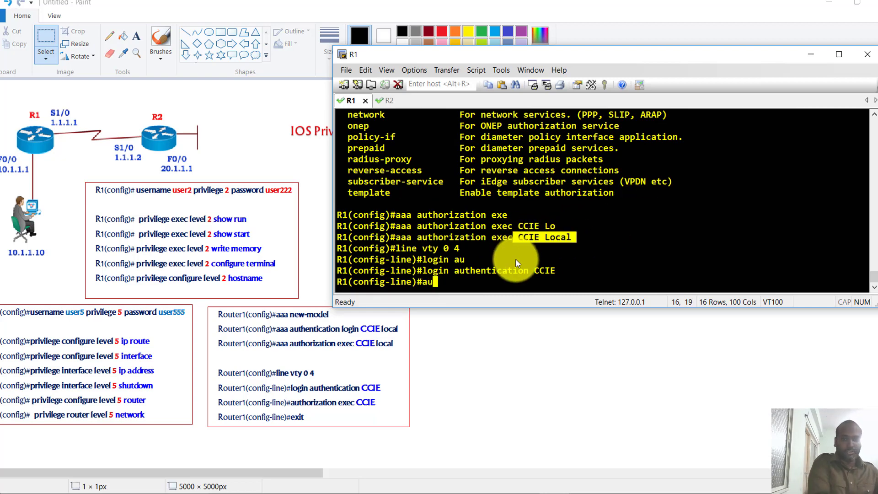
pyautogui.press('Tab')
pyautogui.write('thorization e')
pyautogui.press('Tab')
pyautogui.write('ex')
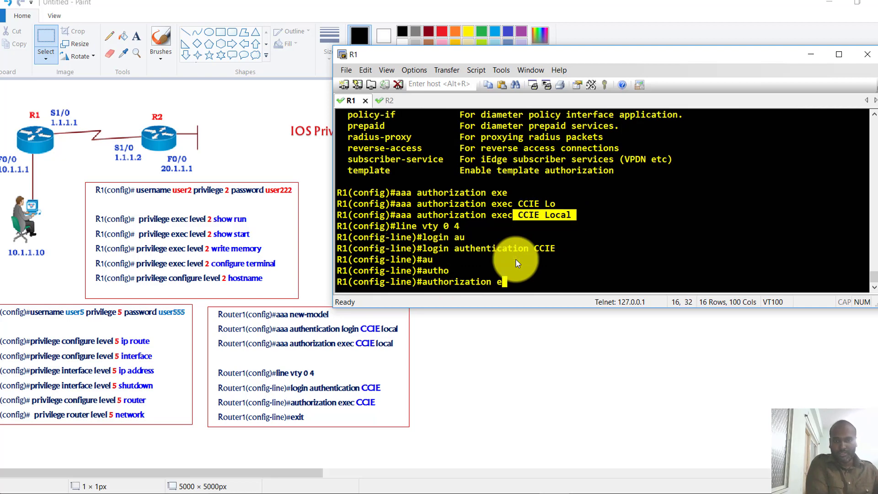
pyautogui.press('Tab')
pyautogui.write('CCIE')
pyautogui.press('Return')
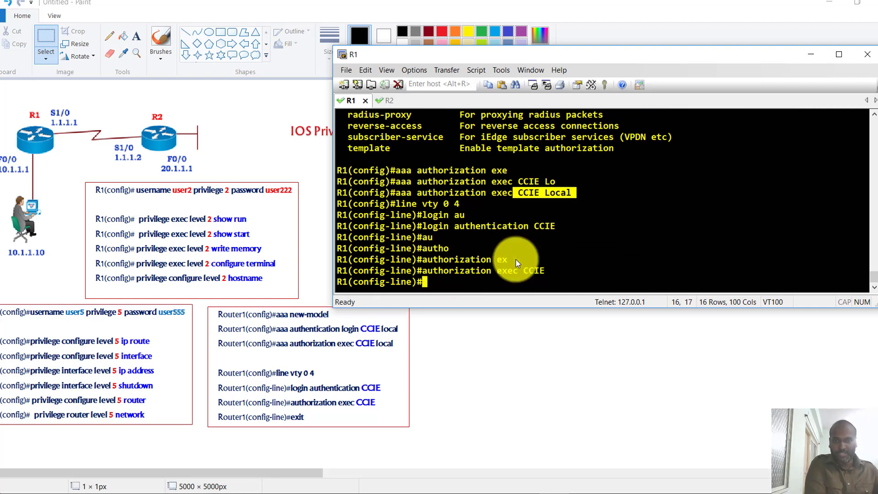
pyautogui.press('Return')
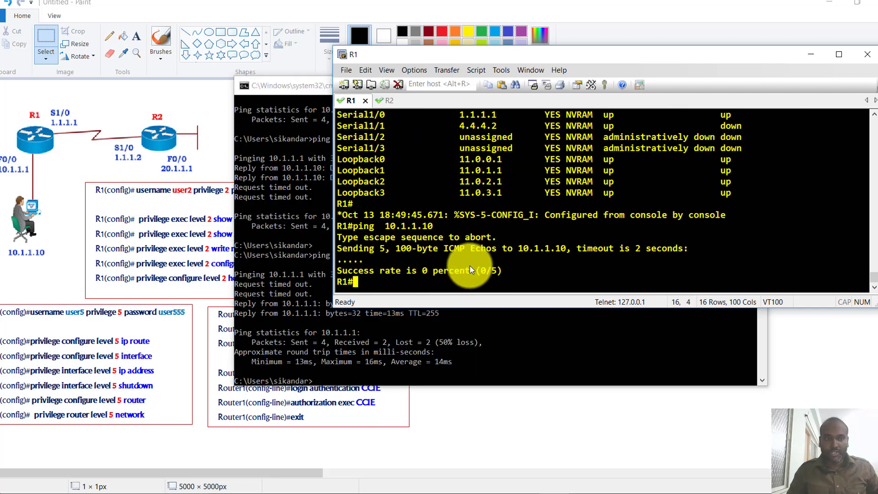
# Circle R2 and the PC on the topology diagram, draw their paths toward R1, and clear the markings.
pyautogui.hotkey('alt', 'Tab')
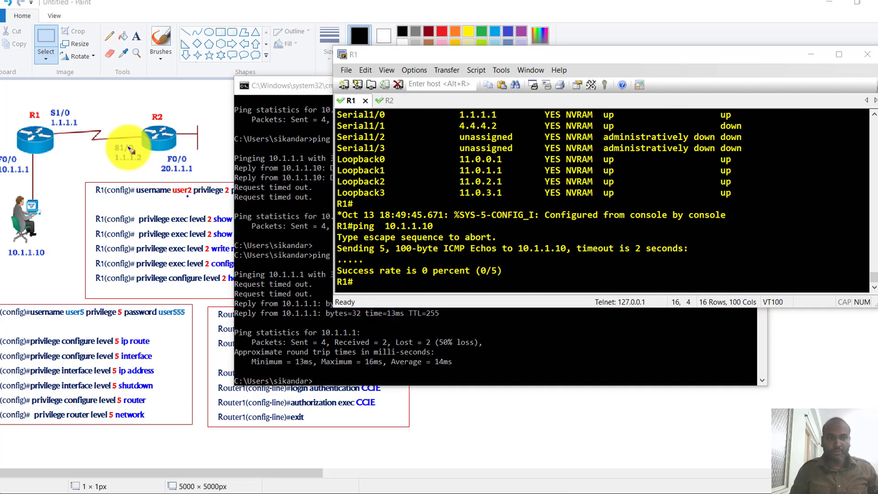
pyautogui.moveTo(156, 155); pyautogui.dragTo(68, 120)
pyautogui.moveTo(28, 203)
pyautogui.mouseDown()
pyautogui.moveTo(43, 234)
pyautogui.moveTo(16, 167)
pyautogui.mouseUp()
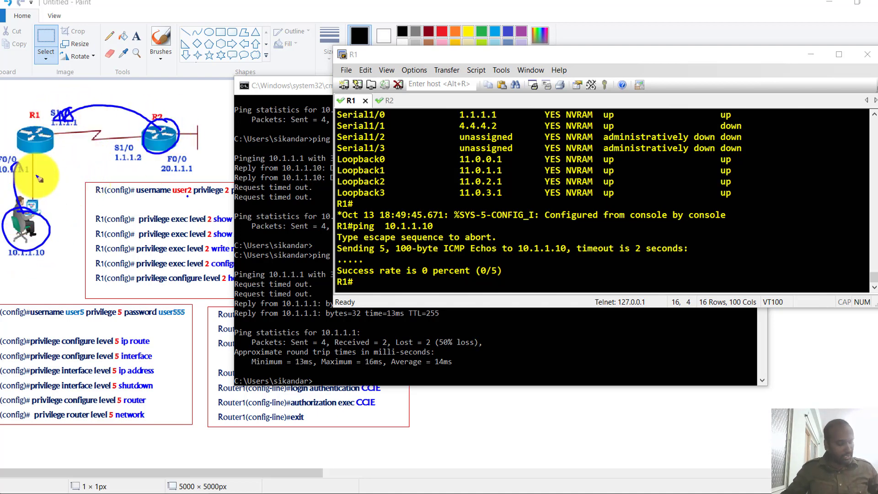
pyautogui.press('Escape')
# Switch to the Windows command prompt and ping R1 at 10.1.1.1.
pyautogui.click(356, 371)
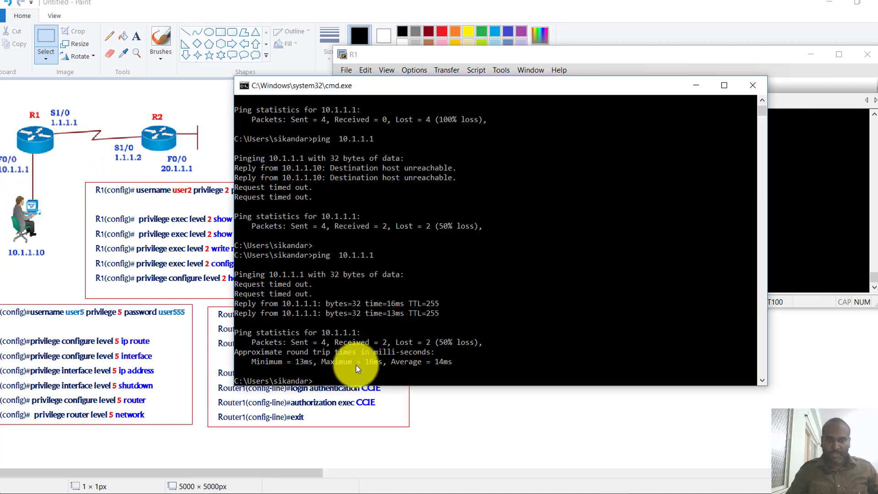
pyautogui.press('Return')
pyautogui.press('Return')
pyautogui.press('Return')
pyautogui.press('Up')
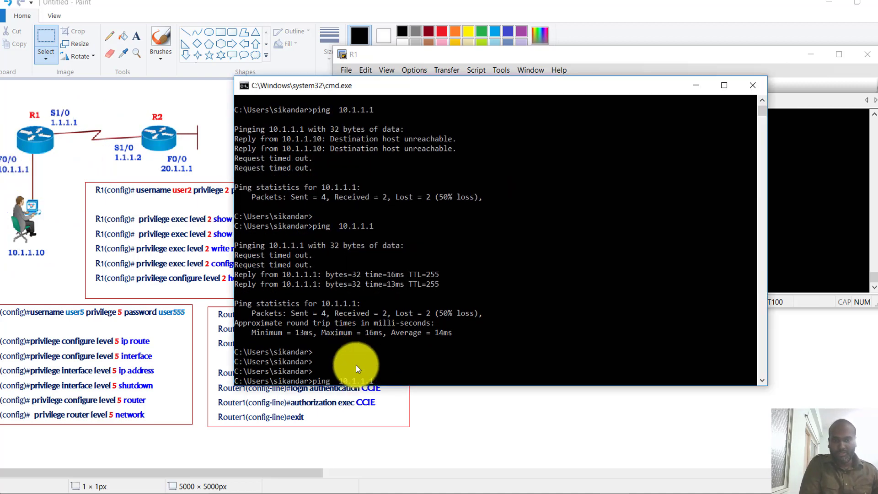
pyautogui.press('Return')
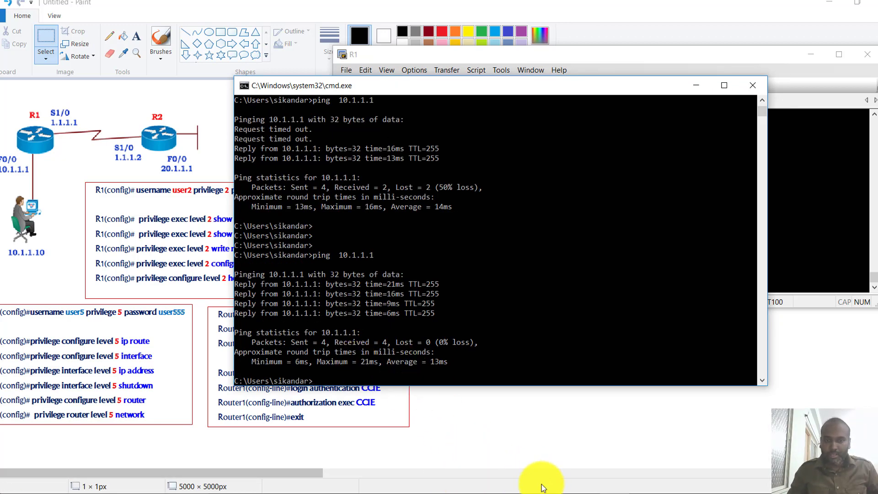
# Open a PuTTY Telnet session to 10.1.1.1 on port 23 and place its window beside the notes.
pyautogui.click(601, 493)
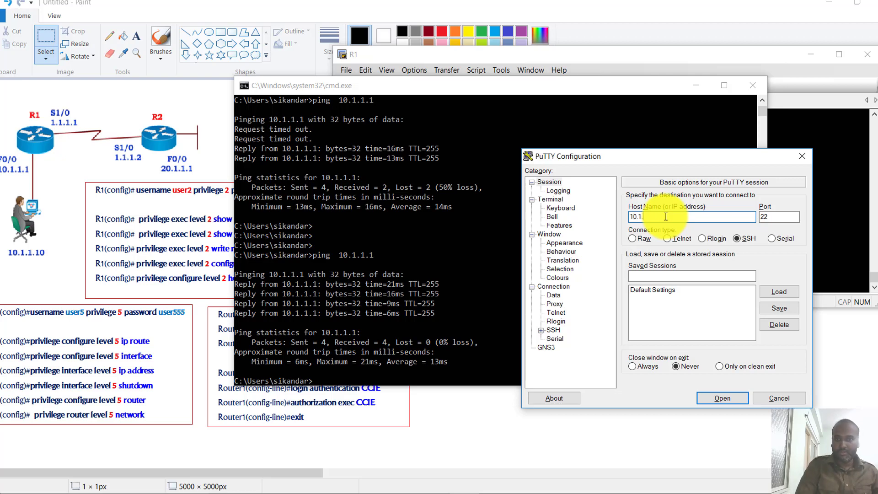
pyautogui.press('Tab')
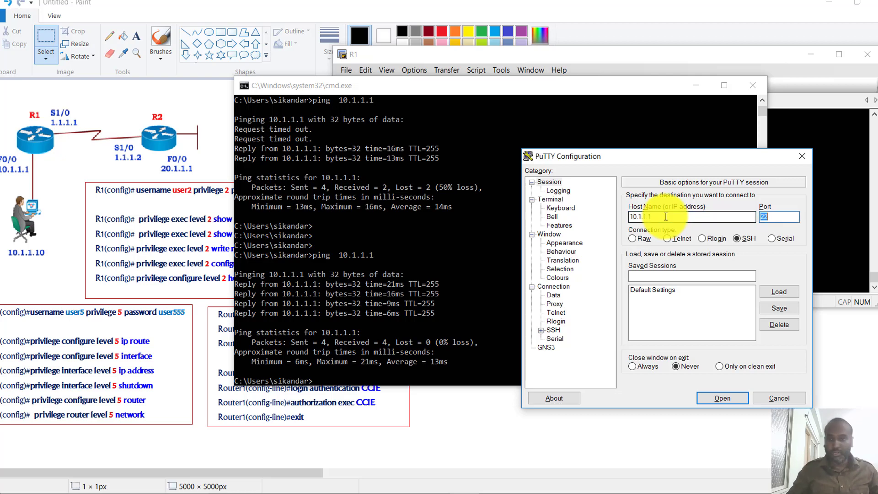
pyautogui.write('23')
pyautogui.click(666, 238)
pyautogui.click(699, 86)
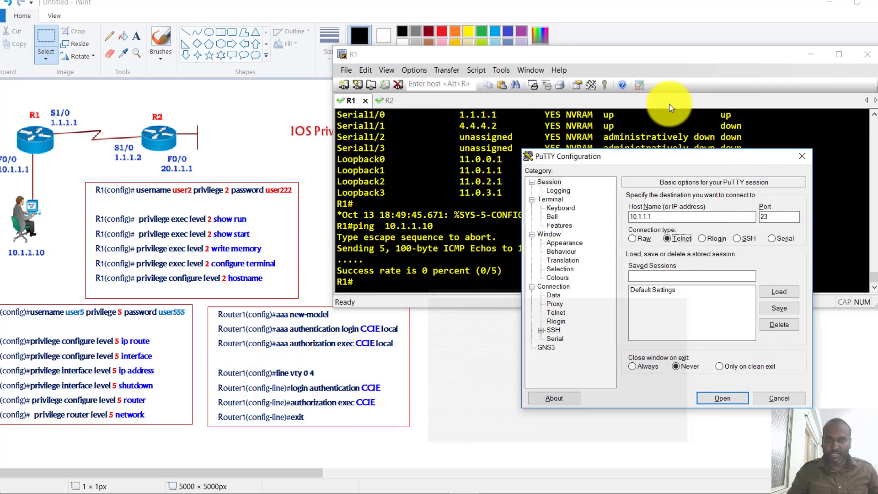
pyautogui.moveTo(599, 155); pyautogui.dragTo(536, 123)
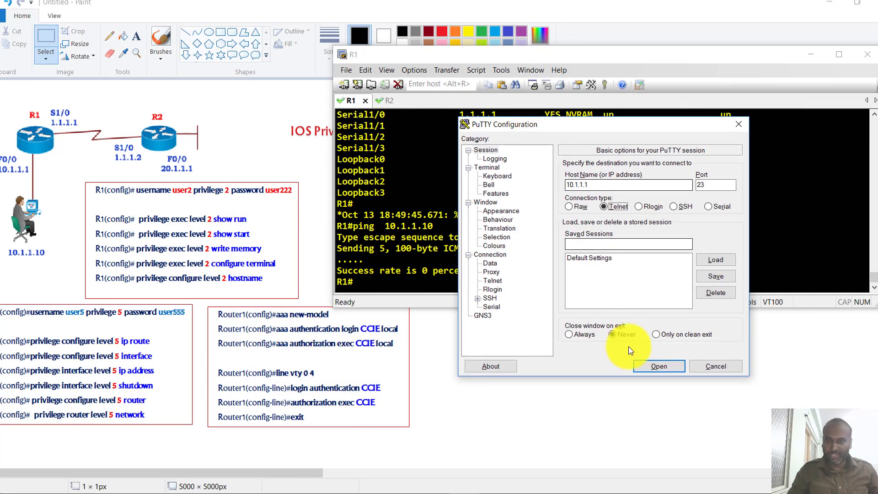
pyautogui.click(643, 367)
pyautogui.moveTo(226, 22); pyautogui.dragTo(575, 107)
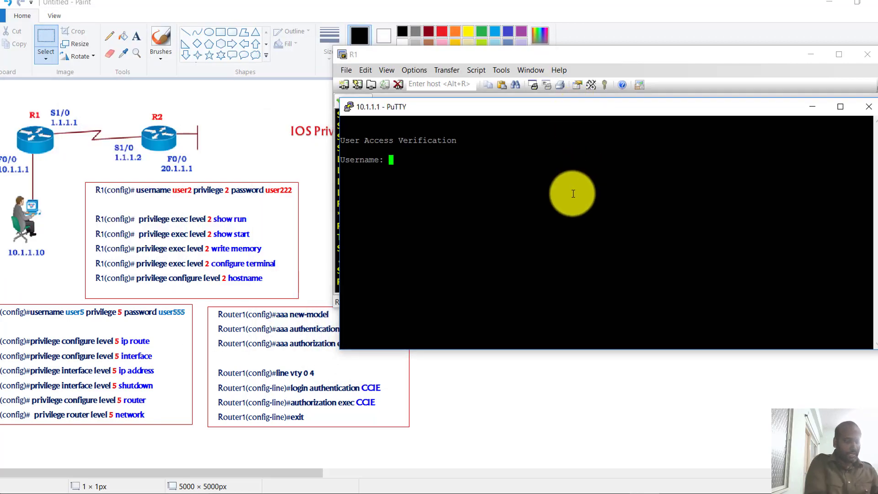
# Log in to R1 as user2 with the account password.
pyautogui.press('Return')
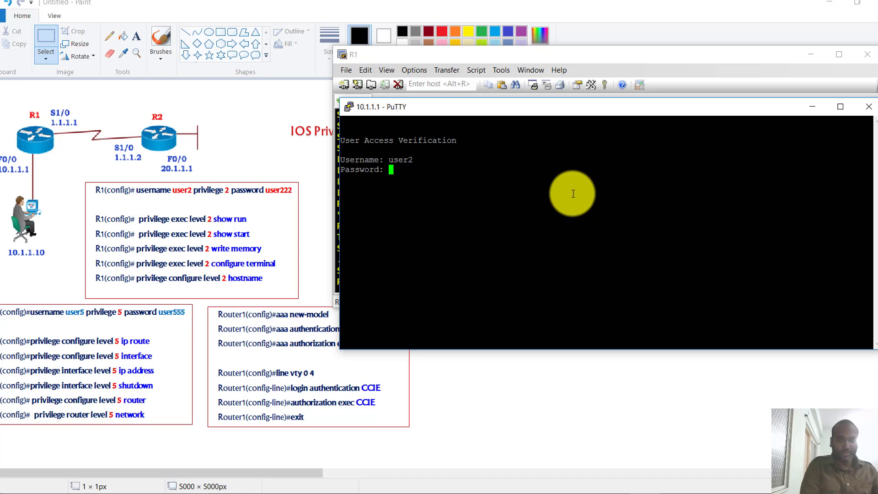
pyautogui.press('Return')
pyautogui.press('Return')
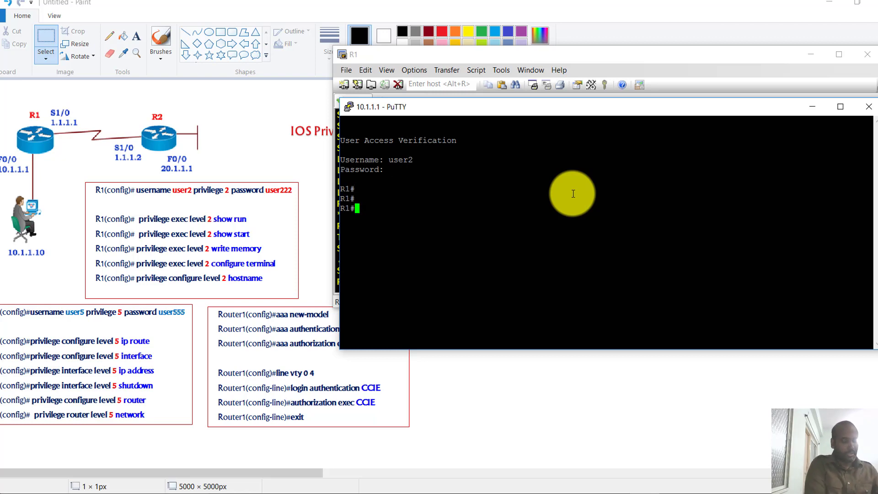
# Check the session's current privilege level with show privilege.
pyautogui.write('show priv')
pyautogui.press('Tab')
pyautogui.press('Return')
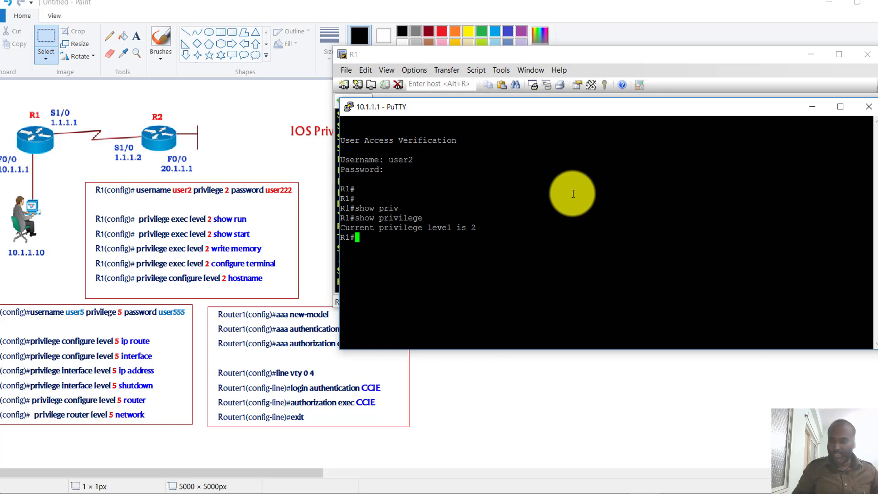
# Circle the user2 login, the matching user2 privilege setting in the notes and the reported privilege level, and clear the markings.
pyautogui.hotkey('ctrl', 'shift', 'd')
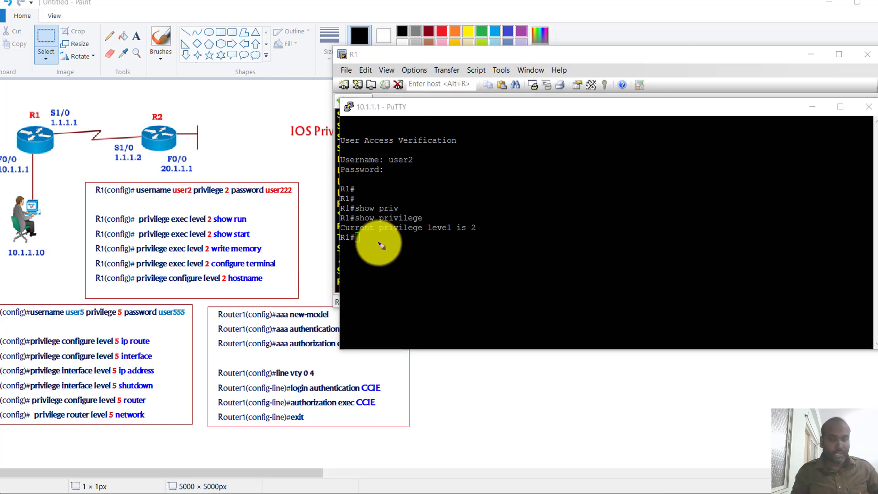
pyautogui.moveTo(407, 145)
pyautogui.mouseDown()
pyautogui.moveTo(416, 170)
pyautogui.moveTo(382, 144)
pyautogui.mouseUp()
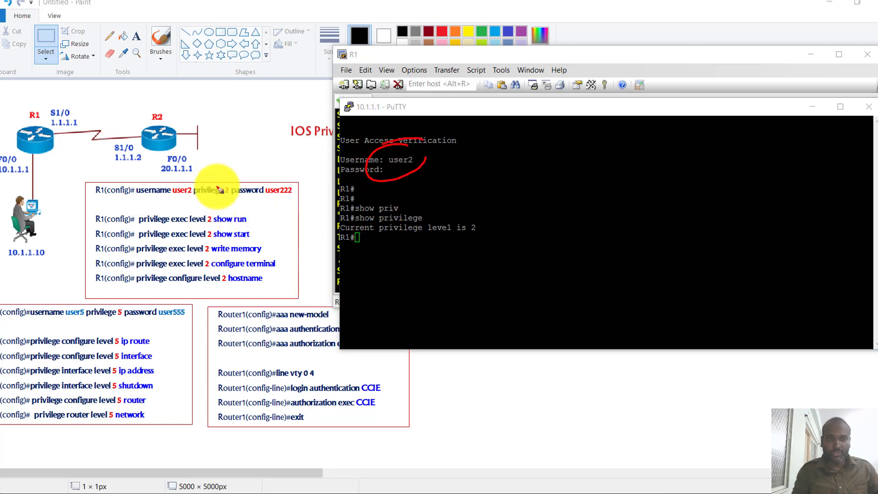
pyautogui.moveTo(223, 184); pyautogui.dragTo(185, 177)
pyautogui.moveTo(405, 146); pyautogui.dragTo(415, 174)
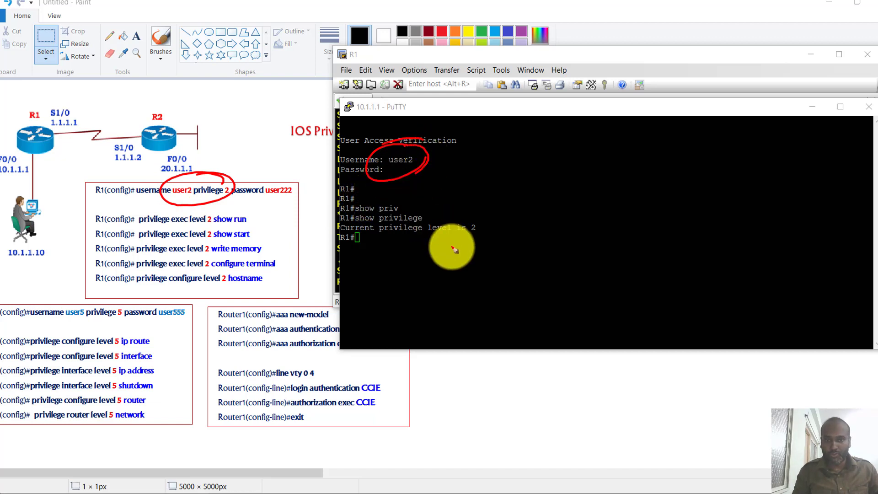
pyautogui.moveTo(489, 223)
pyautogui.mouseDown()
pyautogui.moveTo(427, 239)
pyautogui.moveTo(499, 229)
pyautogui.moveTo(529, 213)
pyautogui.mouseUp()
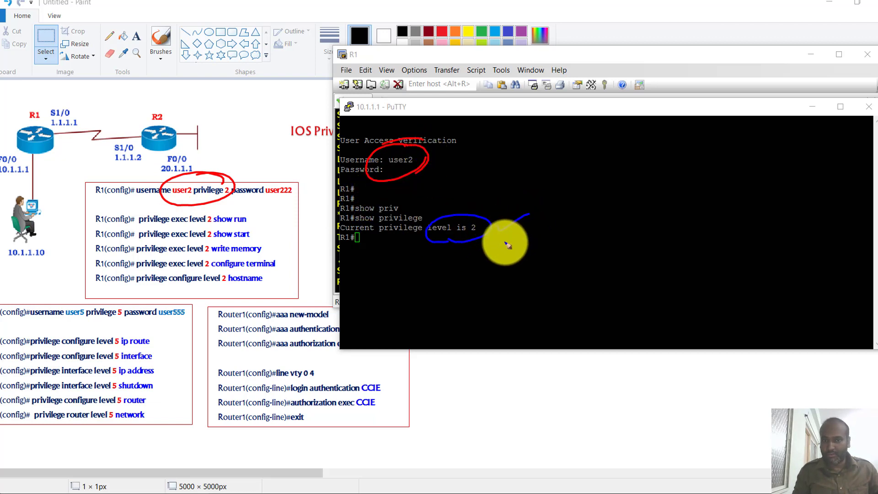
pyautogui.press('Escape')
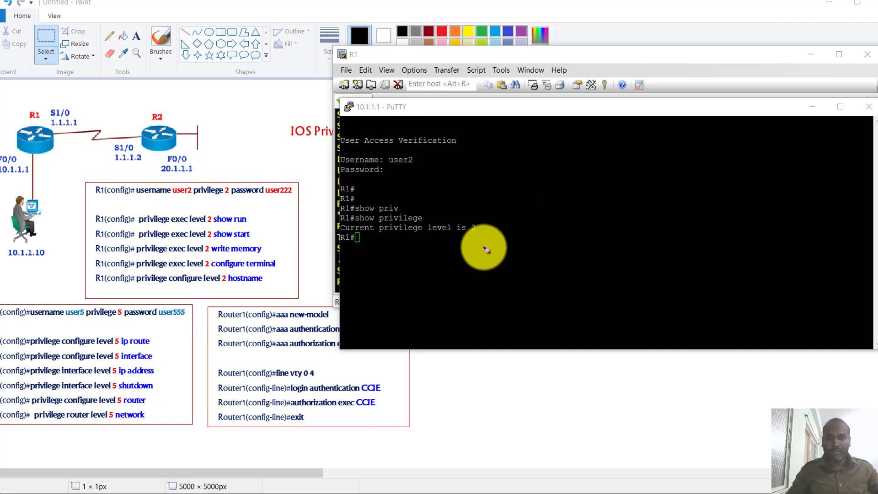
pyautogui.write('n')
pyautogui.press('Tab')
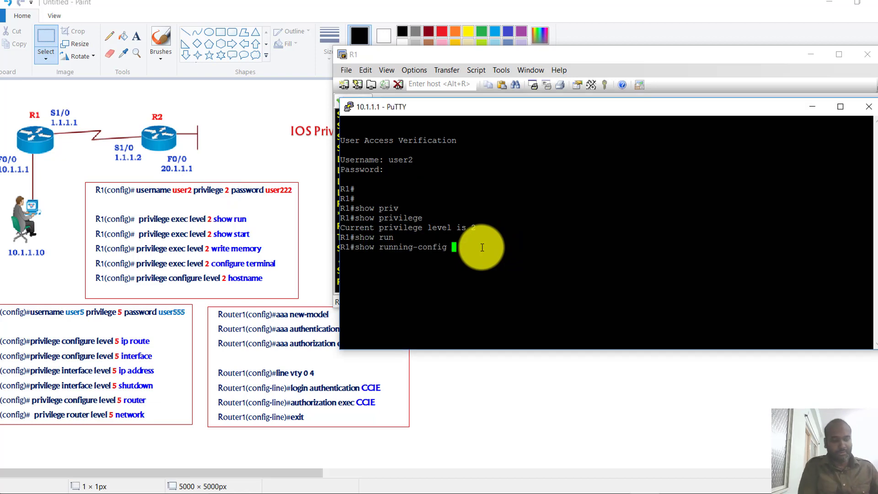
pyautogui.press('BackSpace')
pyautogui.press('BackSpace')
pyautogui.press('BackSpace')
pyautogui.press('BackSpace')
pyautogui.press('BackSpace')
pyautogui.press('BackSpace')
pyautogui.press('BackSpace')
pyautogui.press('BackSpace')
pyautogui.press('BackSpace')
pyautogui.press('BackSpace')
pyautogui.press('BackSpace')
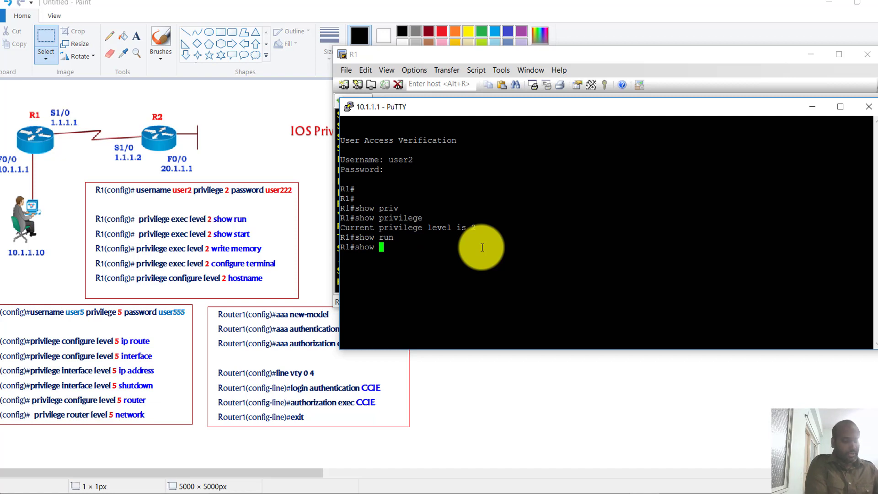
# Display R1's interface summary with show ip int brief.
pyautogui.write('t br')
pyautogui.press('Tab')
pyautogui.press('Return')
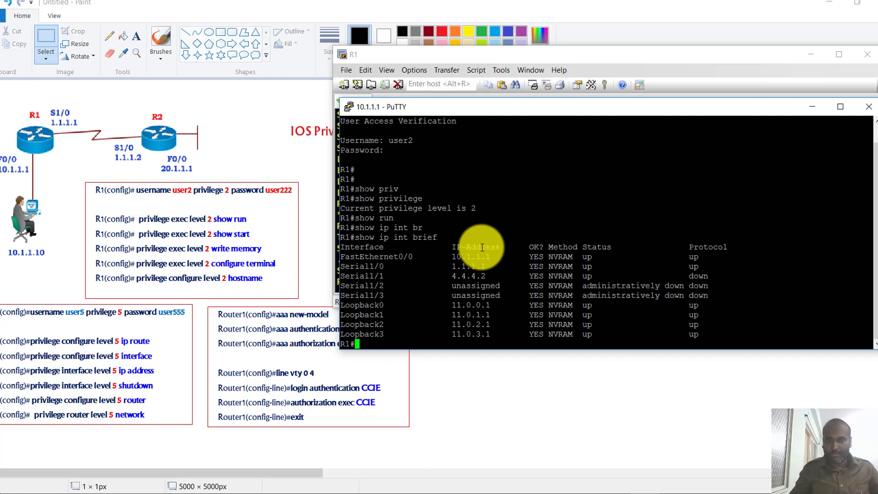
# Mark show ip int brief as a level 1 command, sketch that level 2 reaches level 1 but not the reverse, and clear the markings.
pyautogui.hotkey('ctrl', 'shift', 'd')
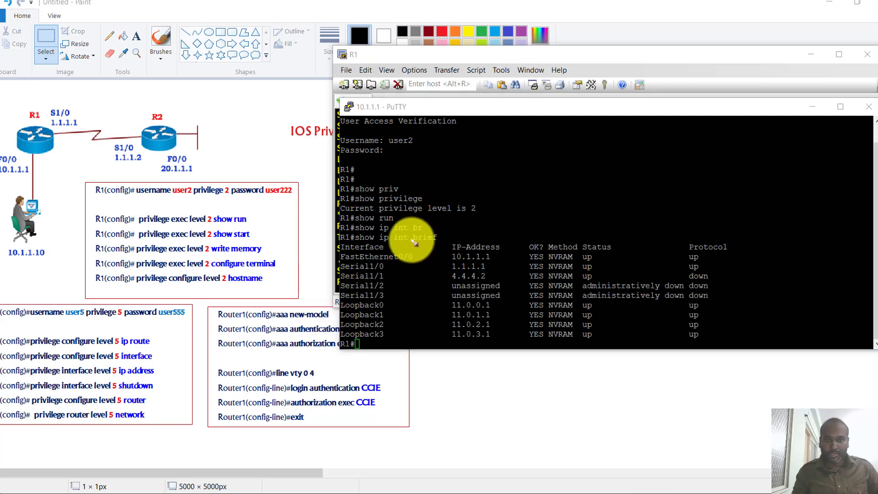
pyautogui.moveTo(438, 235)
pyautogui.mouseDown()
pyautogui.moveTo(397, 241)
pyautogui.moveTo(506, 210)
pyautogui.moveTo(533, 212)
pyautogui.mouseUp()
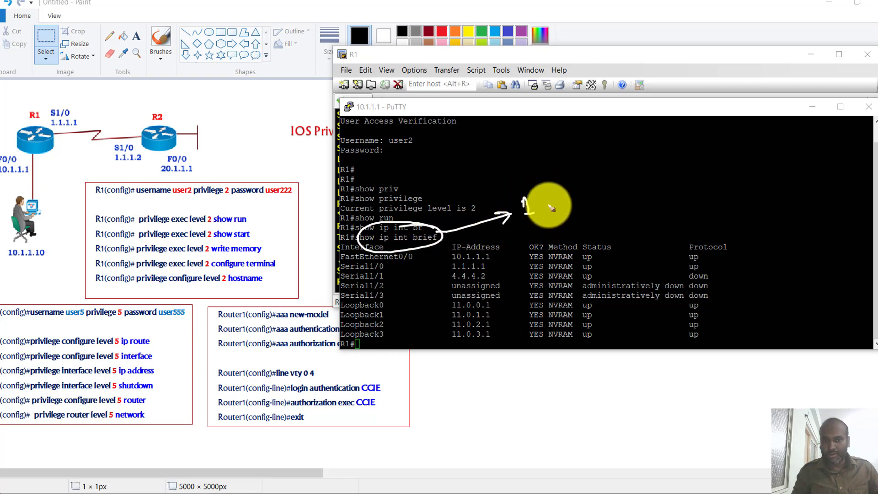
pyautogui.moveTo(590, 189)
pyautogui.mouseDown()
pyautogui.moveTo(609, 196)
pyautogui.moveTo(525, 186)
pyautogui.moveTo(535, 184)
pyautogui.mouseUp()
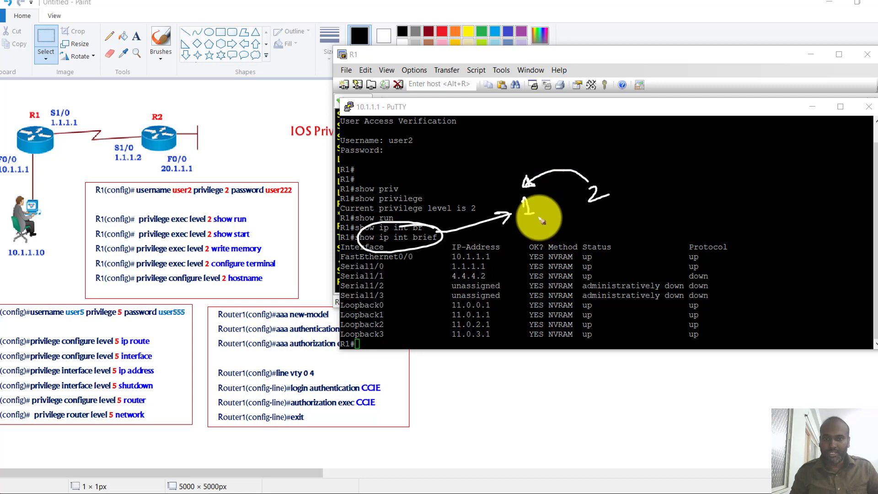
pyautogui.moveTo(543, 221)
pyautogui.mouseDown()
pyautogui.moveTo(582, 201)
pyautogui.moveTo(574, 221)
pyautogui.moveTo(564, 220)
pyautogui.mouseUp()
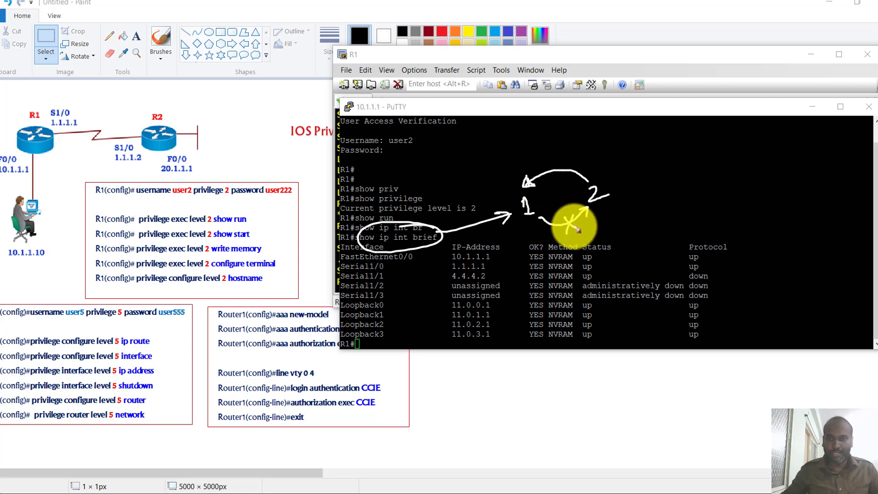
pyautogui.press('Escape')
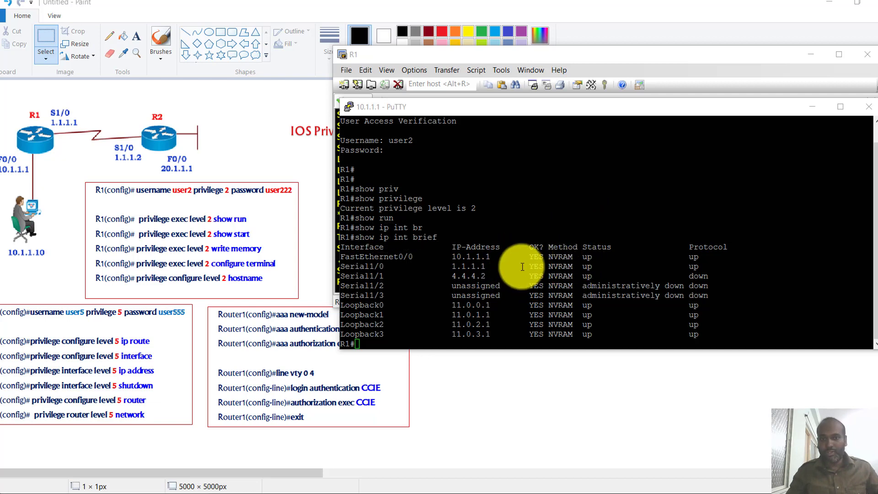
pyautogui.moveTo(351, 237); pyautogui.dragTo(442, 239)
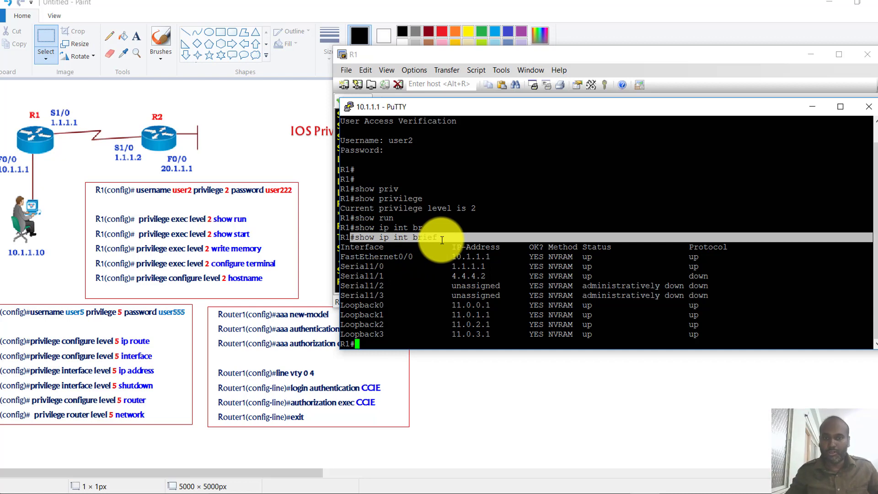
pyautogui.click(454, 267)
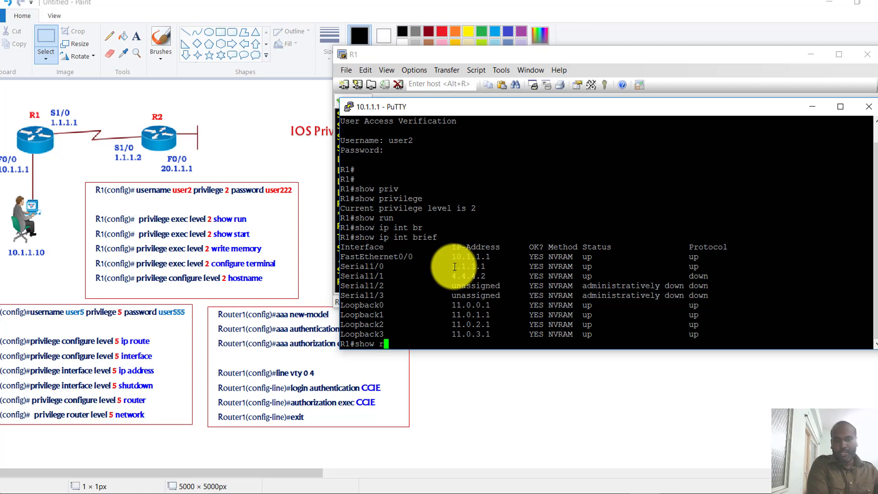
# Display the running configuration and page through the startup configuration in the user2 session.
pyautogui.write('run')
pyautogui.press('Tab')
pyautogui.press('Return')
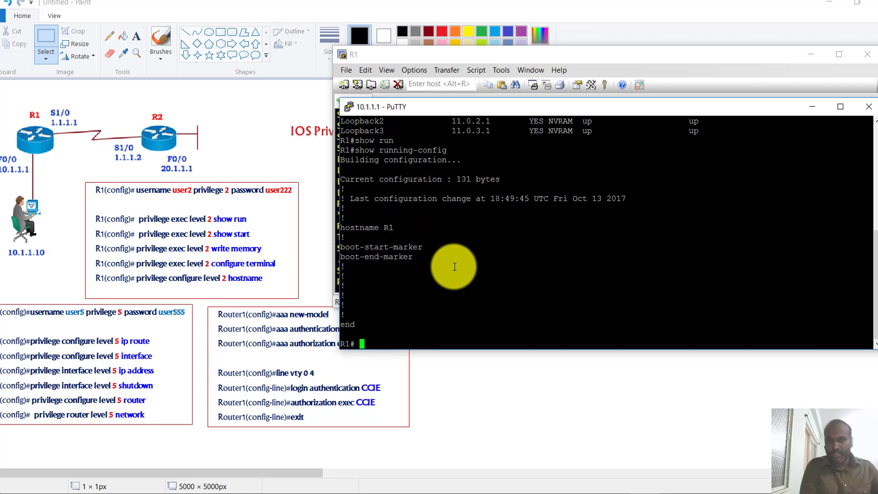
pyautogui.write('sh start')
pyautogui.press('Tab')
pyautogui.press('Return')
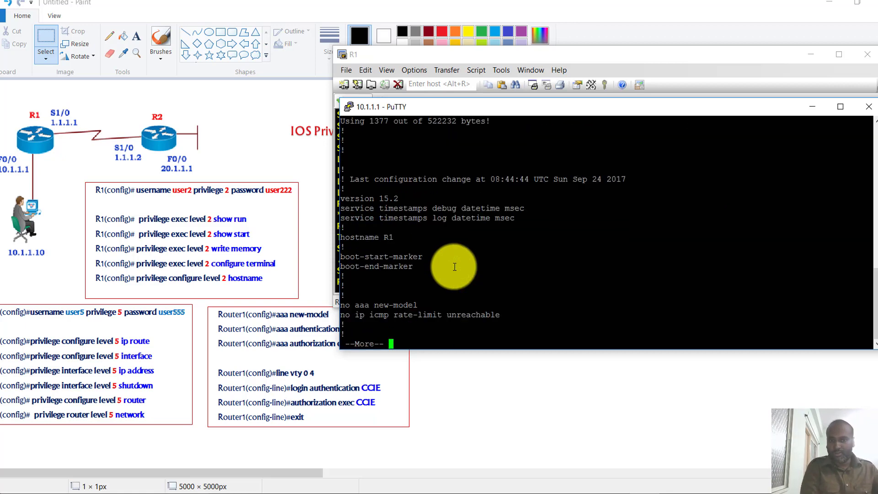
pyautogui.press('space')
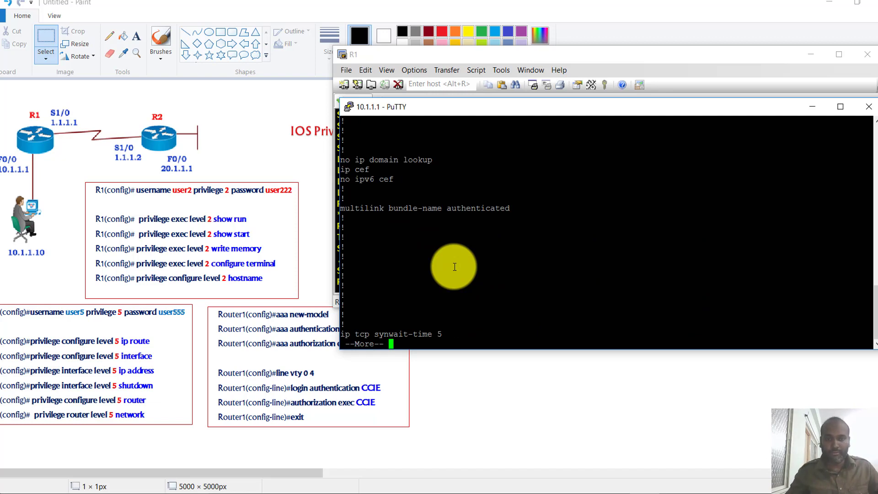
# Circle show run and show start with a tick, circle hostname in the level 2 notes, and clear the markings.
pyautogui.moveTo(254, 216)
pyautogui.mouseDown()
pyautogui.moveTo(220, 210)
pyautogui.moveTo(258, 232)
pyautogui.moveTo(289, 211)
pyautogui.mouseUp()
pyautogui.moveTo(269, 273)
pyautogui.mouseDown()
pyautogui.moveTo(244, 280)
pyautogui.moveTo(269, 276)
pyautogui.mouseUp()
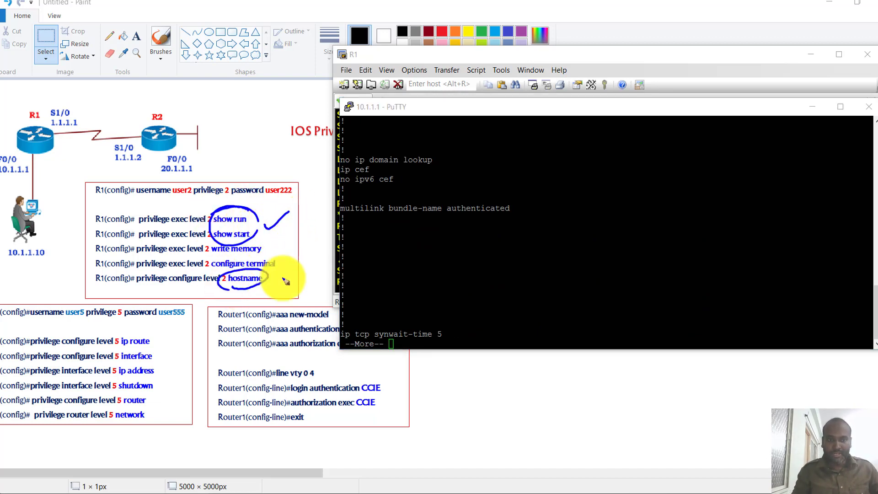
pyautogui.press('Escape')
# Leave the startup configuration listing and enter global configuration mode with conf t in the user2 session.
pyautogui.click(477, 271)
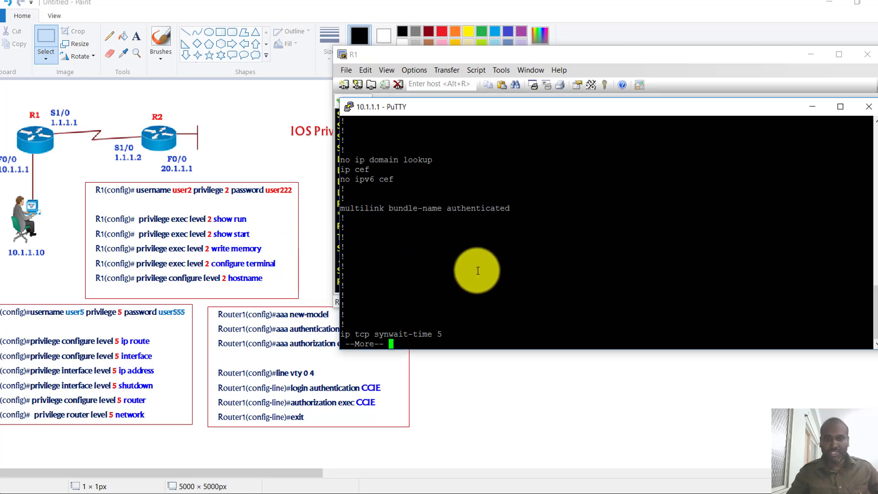
pyautogui.hotkey('ctrl', 'c')
pyautogui.write('con cft')
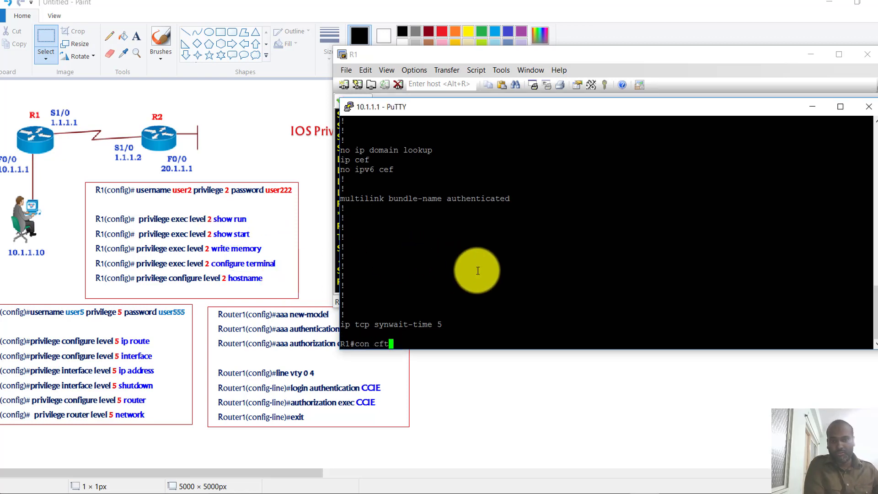
pyautogui.press('Return')
pyautogui.press('Return')
pyautogui.write('cnf t')
pyautogui.press('Return')
pyautogui.press('Return')
pyautogui.press('Return')
pyautogui.write('conf t')
# Set the router's hostname to ROUTER1.
pyautogui.press('Return')
pyautogui.press('Return')
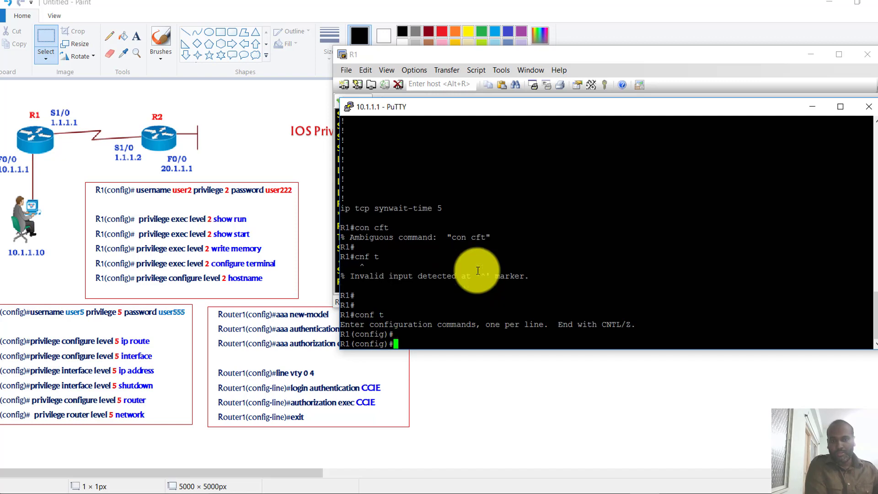
pyautogui.write('ho')
pyautogui.press('Tab')
pyautogui.write('ROUTER1')
pyautogui.press('Return')
pyautogui.press('Return')
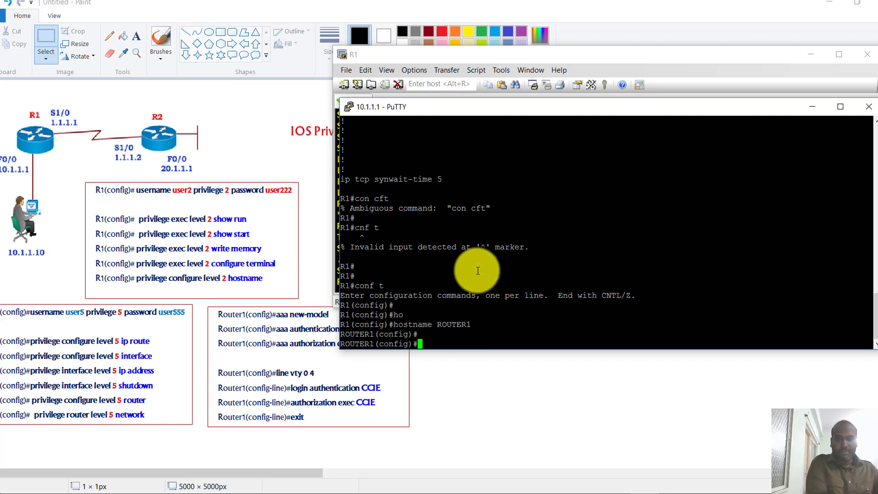
# Try the router rip command as user2, and mark it with a circle and an arrow.
pyautogui.write('router rip')
pyautogui.press('Return')
pyautogui.hotkey('alt', 'Tab')
pyautogui.moveTo(473, 298)
pyautogui.mouseDown()
pyautogui.moveTo(408, 318)
pyautogui.moveTo(443, 295)
pyautogui.moveTo(537, 295)
pyautogui.mouseUp()
pyautogui.moveTo(521, 292); pyautogui.dragTo(526, 303)
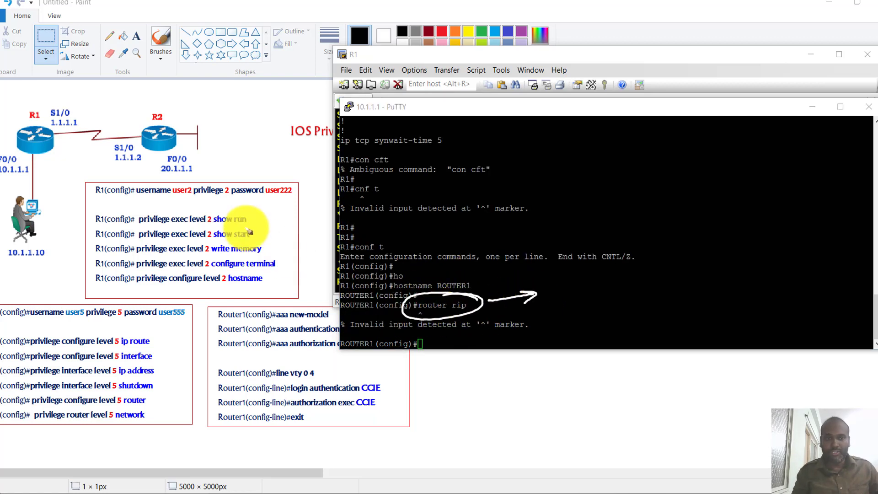
# Circle the level 2 commands in the notes, write a ticked 1 and a 2 with an arrow to the list, and clear the markings.
pyautogui.moveTo(213, 211); pyautogui.dragTo(256, 215)
pyautogui.moveTo(207, 273); pyautogui.dragTo(233, 212)
pyautogui.moveTo(219, 125)
pyautogui.mouseDown()
pyautogui.moveTo(228, 137)
pyautogui.moveTo(259, 112)
pyautogui.mouseUp()
pyautogui.moveTo(235, 158); pyautogui.dragTo(259, 166)
pyautogui.moveTo(261, 160); pyautogui.dragTo(278, 159)
pyautogui.moveTo(274, 151)
pyautogui.mouseDown()
pyautogui.moveTo(280, 209)
pyautogui.moveTo(288, 197)
pyautogui.mouseUp()
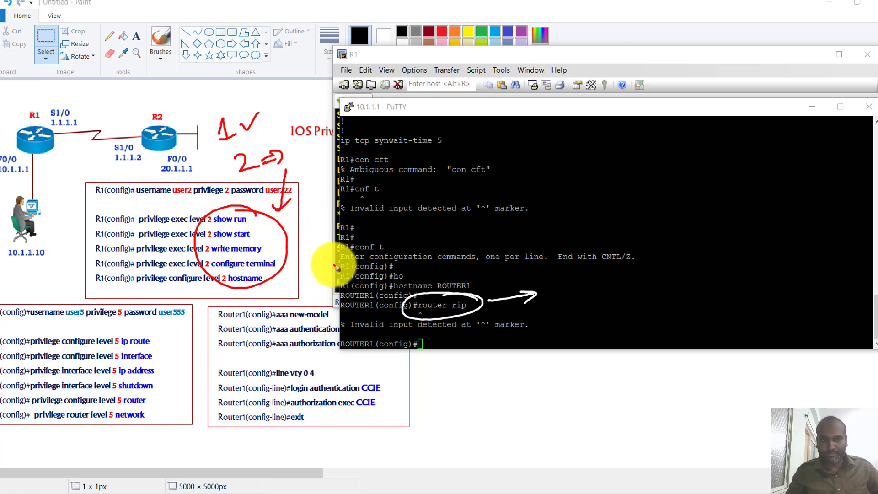
pyautogui.press('Escape')
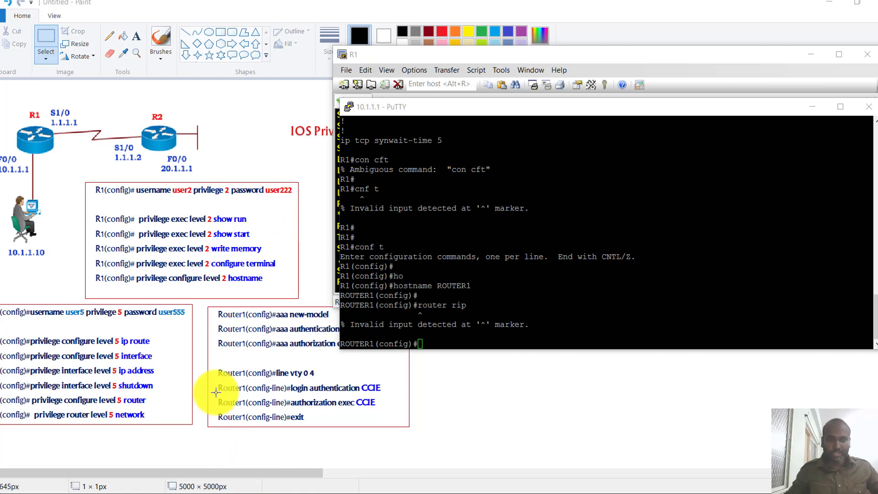
# Circle user5 in the notes, then box and tick its level 5 commands from ip route to network.
pyautogui.moveTo(53, 311); pyautogui.dragTo(84, 301)
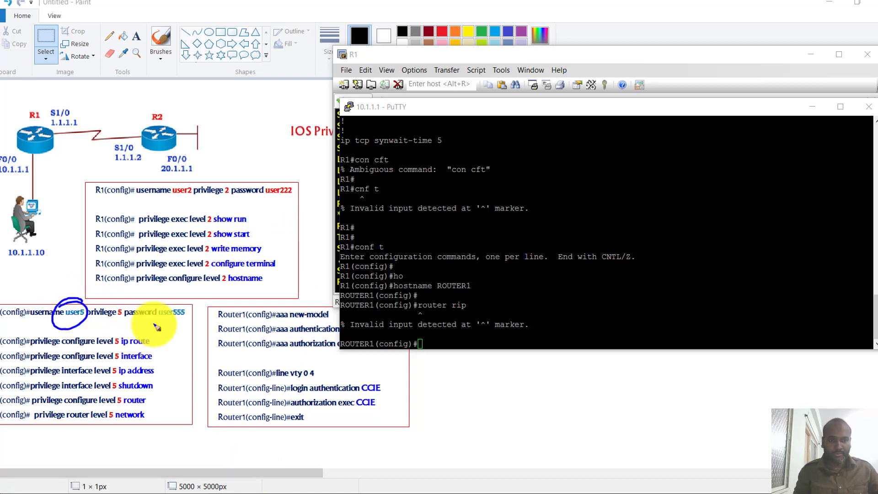
pyautogui.moveTo(159, 332)
pyautogui.mouseDown()
pyautogui.moveTo(123, 339)
pyautogui.moveTo(109, 417)
pyautogui.moveTo(160, 337)
pyautogui.moveTo(171, 370)
pyautogui.moveTo(190, 358)
pyautogui.mouseUp()
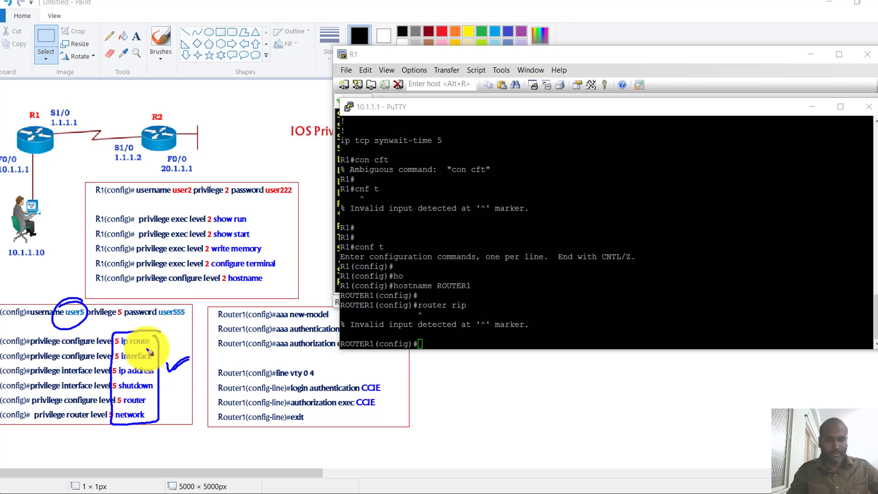
# Switch to Notepad and copy the user5 account line with its level 5 privilege commands.
pyautogui.hotkey('alt', 'Tab')
pyautogui.click(484, 195)
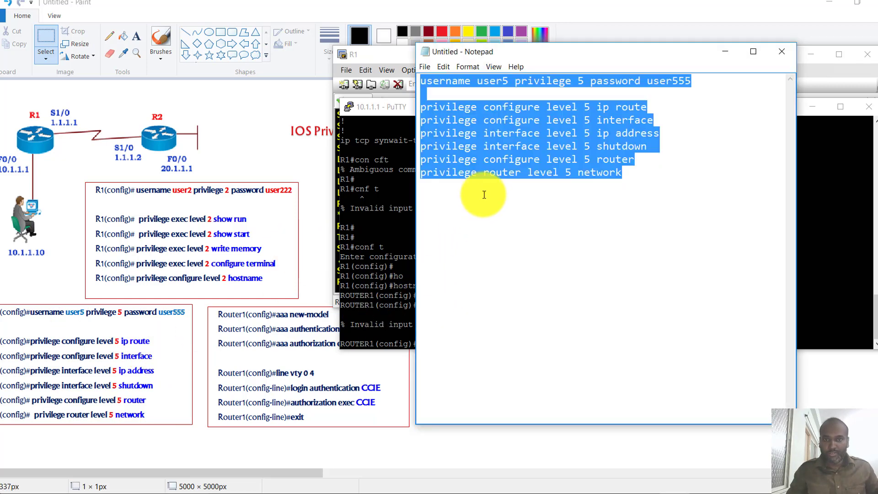
pyautogui.hotkey('ctrl', 'a')
pyautogui.hotkey('ctrl', 'c')
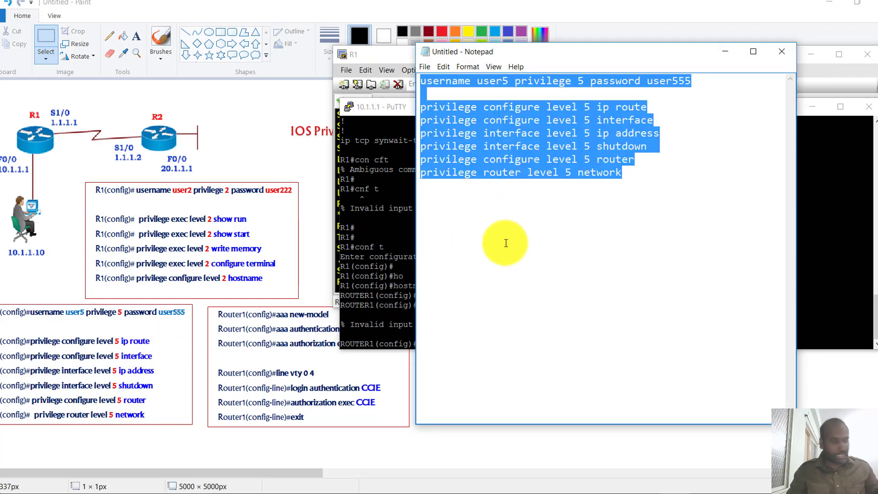
pyautogui.click(726, 53)
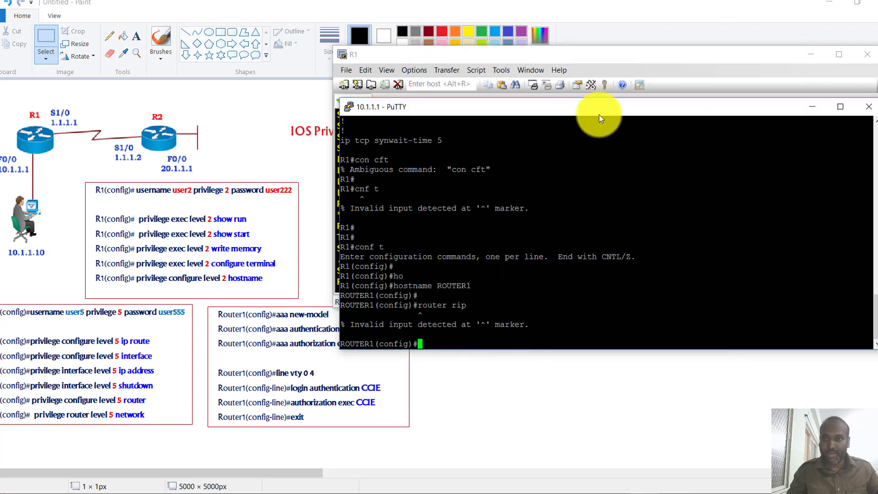
# In R1's console, enter global configuration mode and paste the user5 account line, including its password, with the level 5 privilege commands.
pyautogui.click(811, 106)
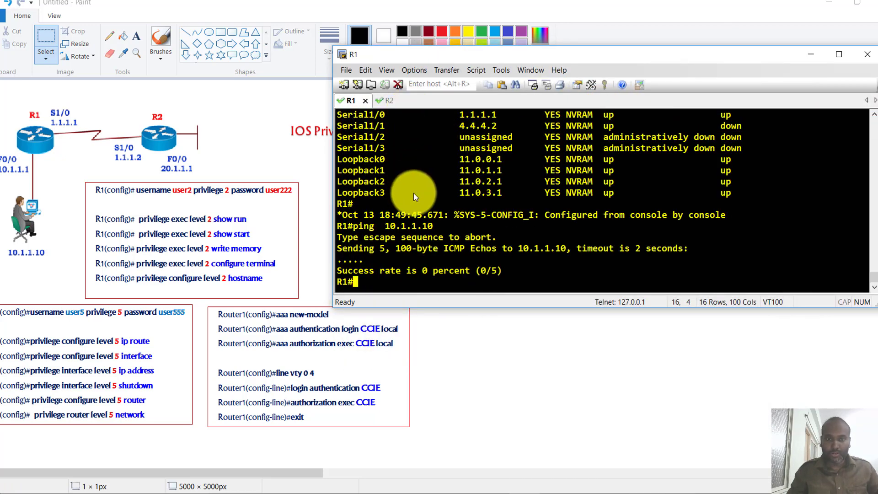
pyautogui.write('conf t')
pyautogui.press('Return')
pyautogui.press('Return')
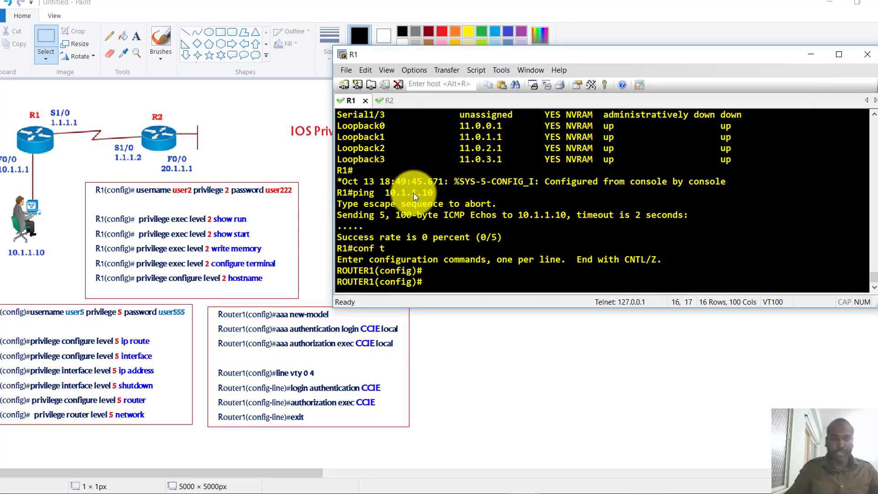
pyautogui.rightClick(437, 245)
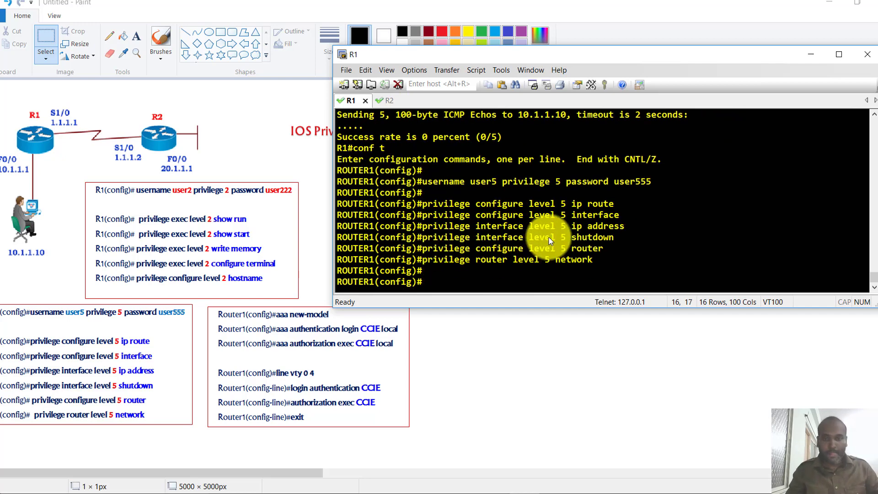
pyautogui.press('Return')
pyautogui.press('Return')
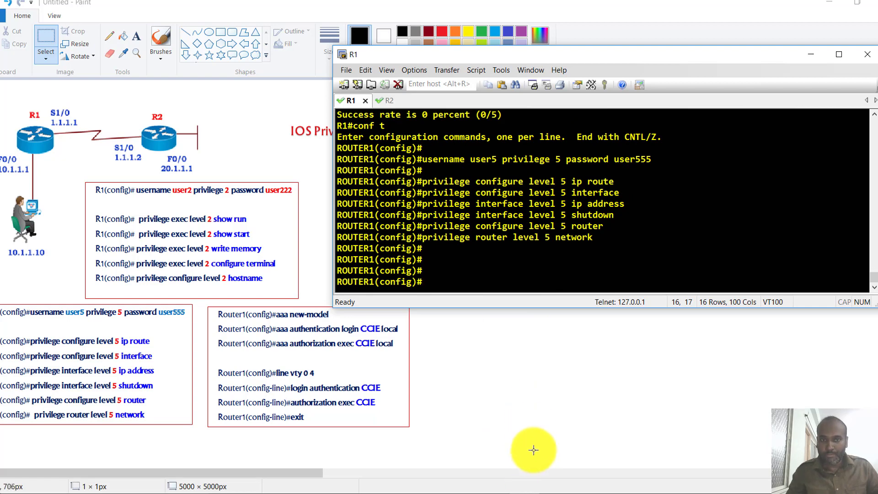
# Open a Telnet session from R2 to R1 at 1.1.1.1.
pyautogui.click(633, 491)
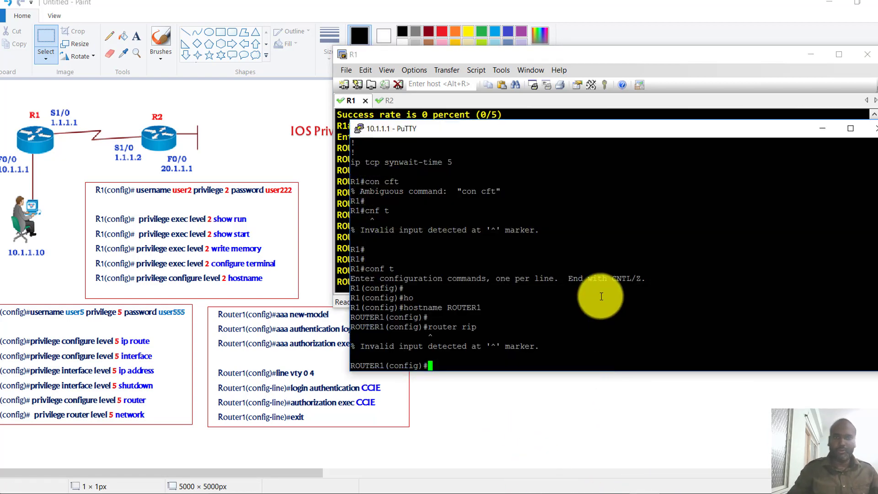
pyautogui.click(386, 100)
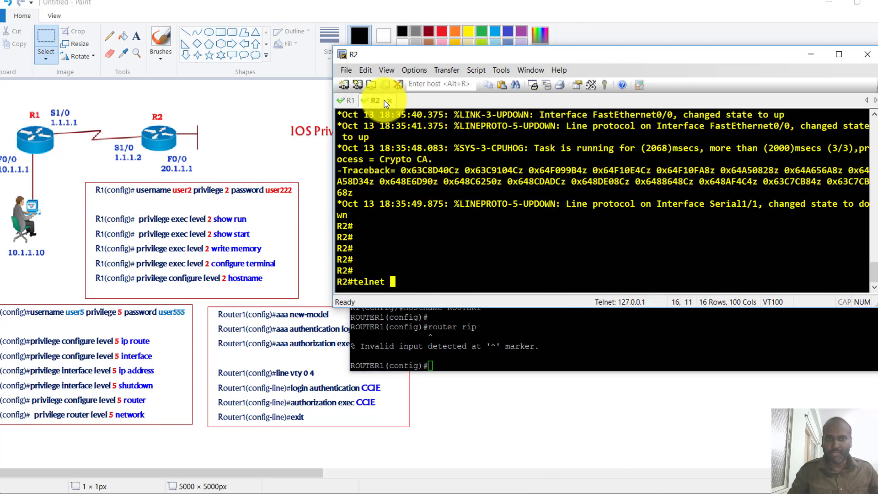
pyautogui.write('1.1.1.1')
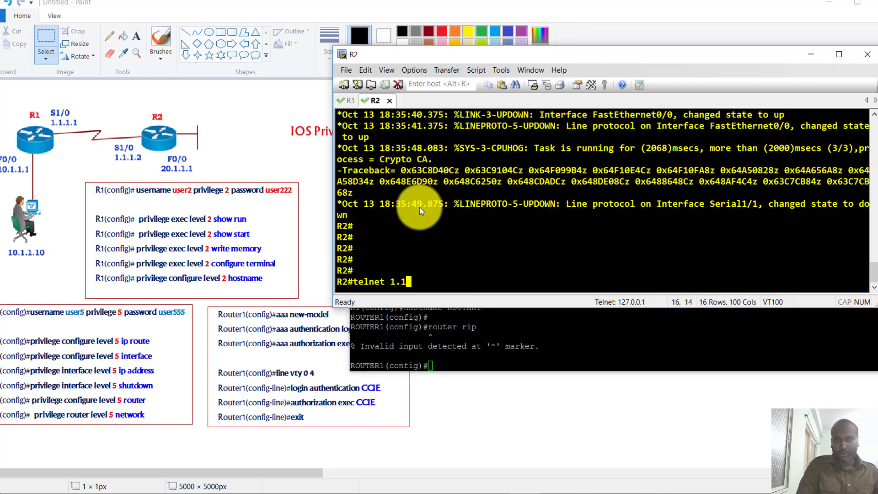
pyautogui.press('Return')
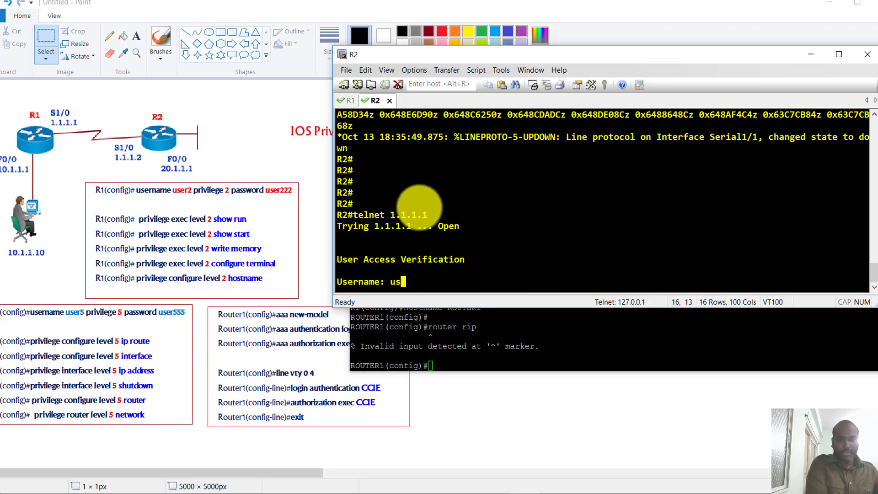
# Try to log in over Telnet as user5 with the account password.
pyautogui.write('user5')
pyautogui.press('Return')
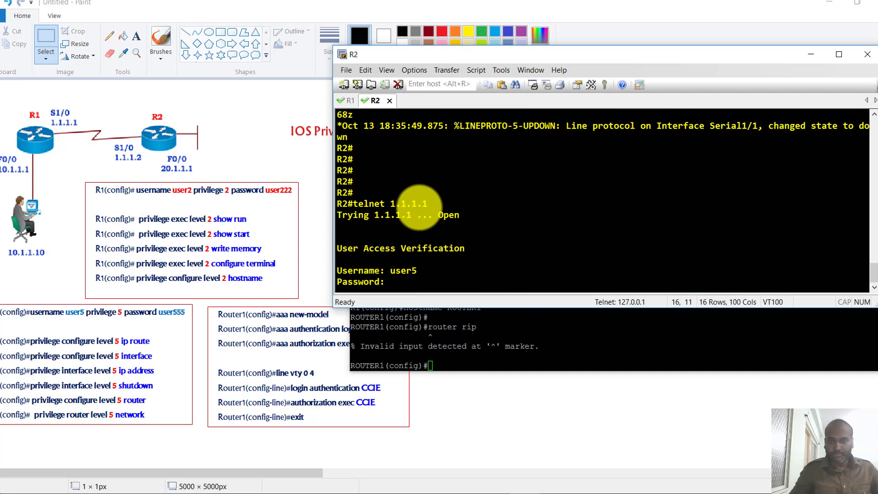
pyautogui.press('Return')
pyautogui.press('Return')
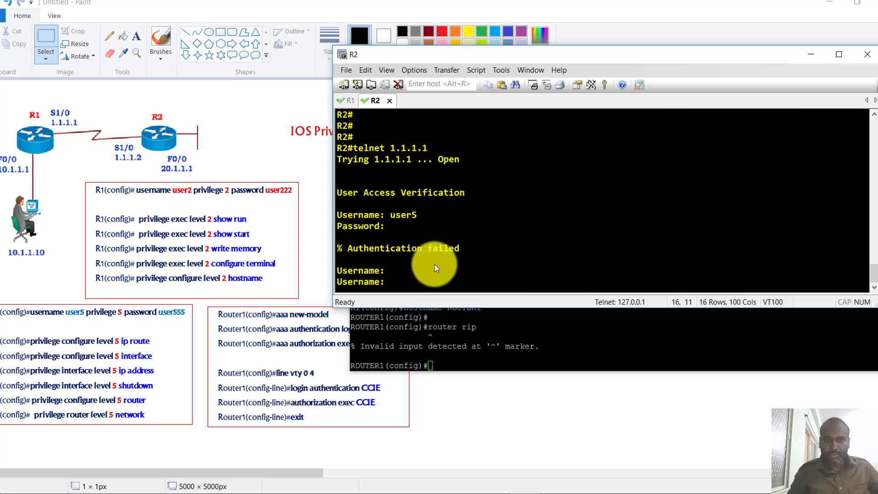
# Log in to the Telnet session as user5, entering the account password again.
pyautogui.press('Return')
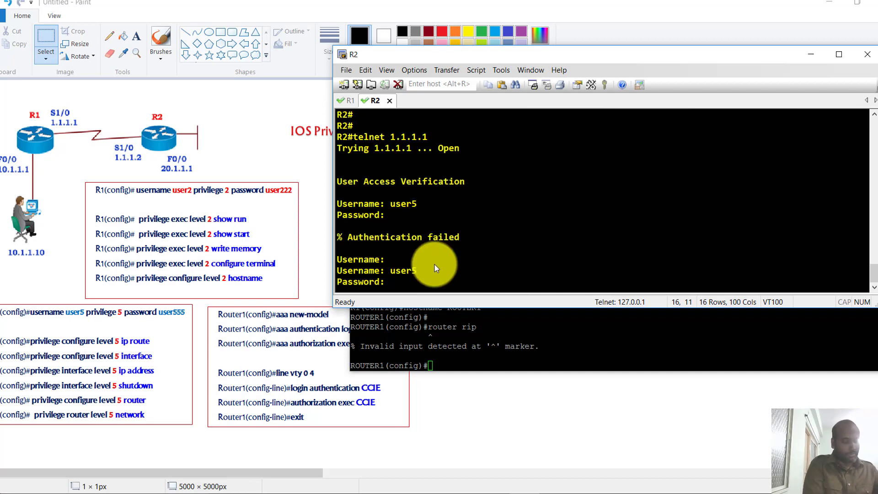
pyautogui.press('Return')
pyautogui.press('Return')
pyautogui.press('Return')
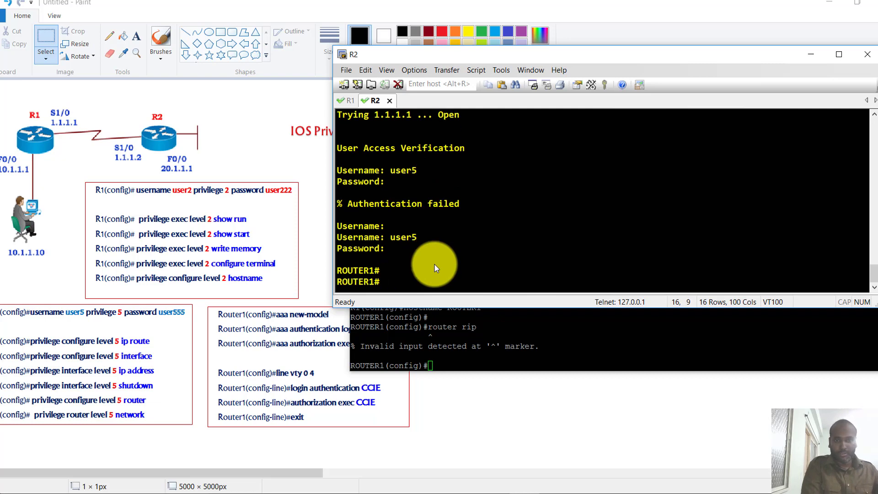
# Check the privilege level of the user5 Telnet session with the show privilege command.
pyautogui.write('shwo')
pyautogui.press('BackSpace')
pyautogui.press('BackSpace')
pyautogui.press('BackSpace')
pyautogui.press('BackSpace')
pyautogui.write('ow priv')
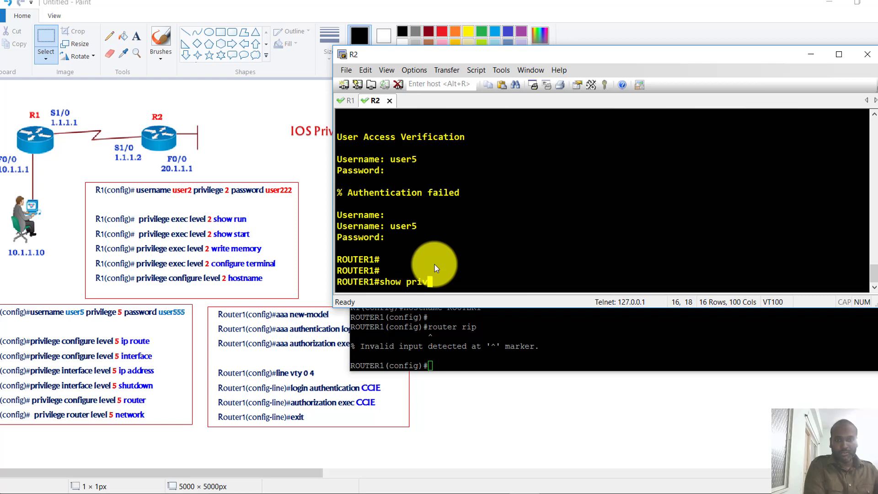
pyautogui.press('Tab')
pyautogui.press('Return')
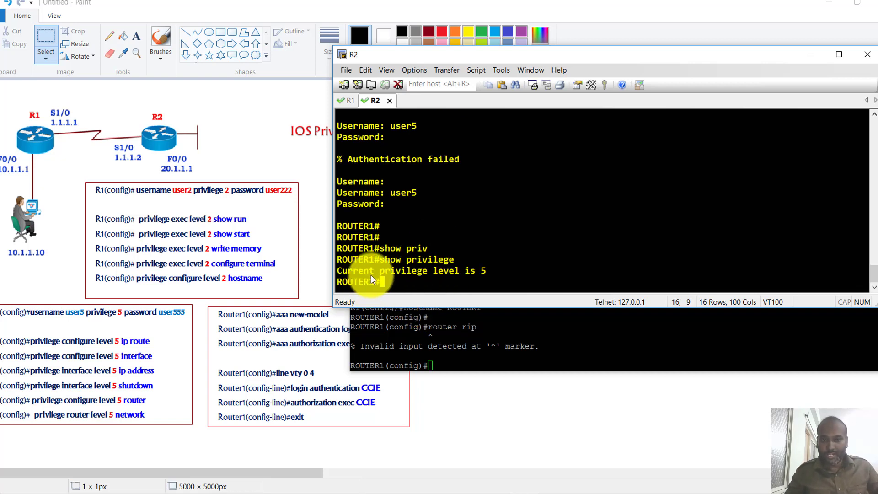
pyautogui.moveTo(485, 275); pyautogui.dragTo(519, 276)
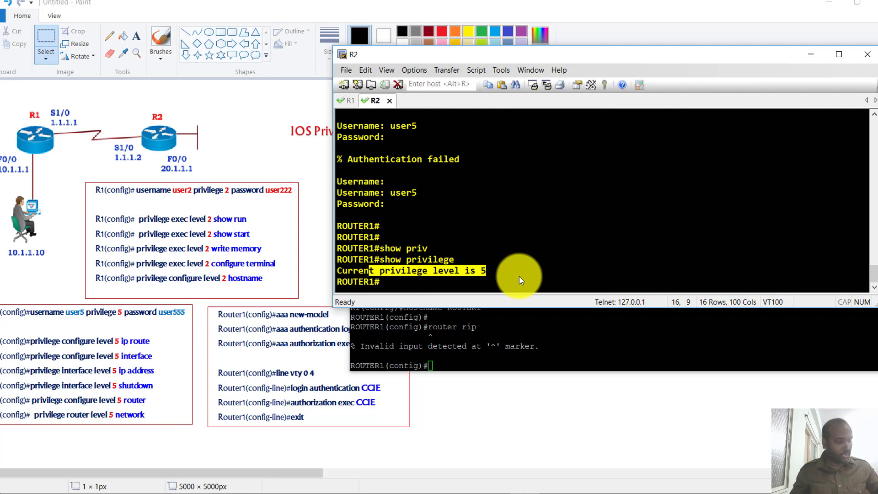
pyautogui.moveTo(512, 179)
pyautogui.mouseDown()
pyautogui.moveTo(666, 172)
pyautogui.moveTo(427, 229)
pyautogui.moveTo(363, 231)
pyautogui.moveTo(392, 221)
pyautogui.moveTo(382, 250)
pyautogui.mouseUp()
pyautogui.moveTo(490, 130); pyautogui.dragTo(588, 122)
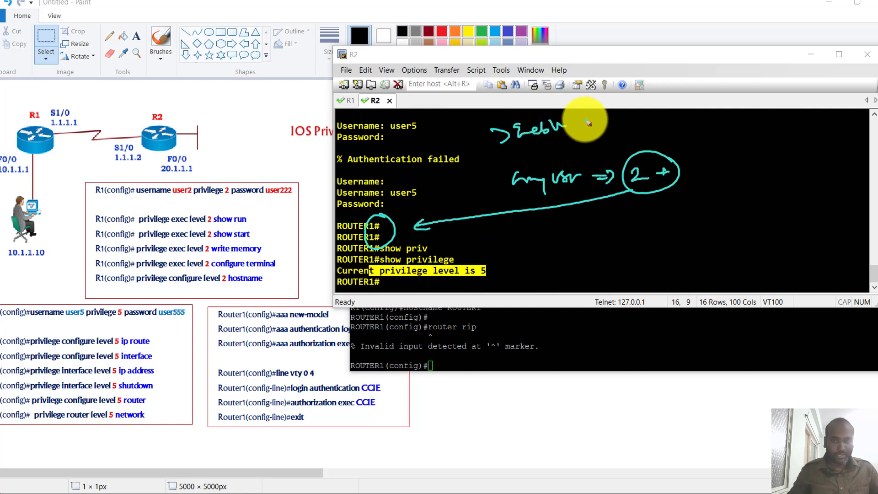
pyautogui.moveTo(432, 136); pyautogui.dragTo(449, 135)
pyautogui.moveTo(448, 128); pyautogui.dragTo(448, 140)
pyautogui.moveTo(591, 120); pyautogui.dragTo(620, 123)
pyautogui.moveTo(613, 124)
pyautogui.mouseDown()
pyautogui.moveTo(630, 123)
pyautogui.moveTo(611, 111)
pyautogui.moveTo(634, 108)
pyautogui.mouseUp()
pyautogui.moveTo(680, 112)
pyautogui.mouseDown()
pyautogui.moveTo(697, 120)
pyautogui.moveTo(682, 128)
pyautogui.mouseUp()
pyautogui.moveTo(726, 112)
pyautogui.mouseDown()
pyautogui.moveTo(726, 125)
pyautogui.moveTo(780, 121)
pyautogui.moveTo(773, 161)
pyautogui.mouseUp()
pyautogui.moveTo(714, 165); pyautogui.dragTo(731, 163)
pyautogui.moveTo(713, 174); pyautogui.dragTo(743, 170)
pyautogui.press('Escape')
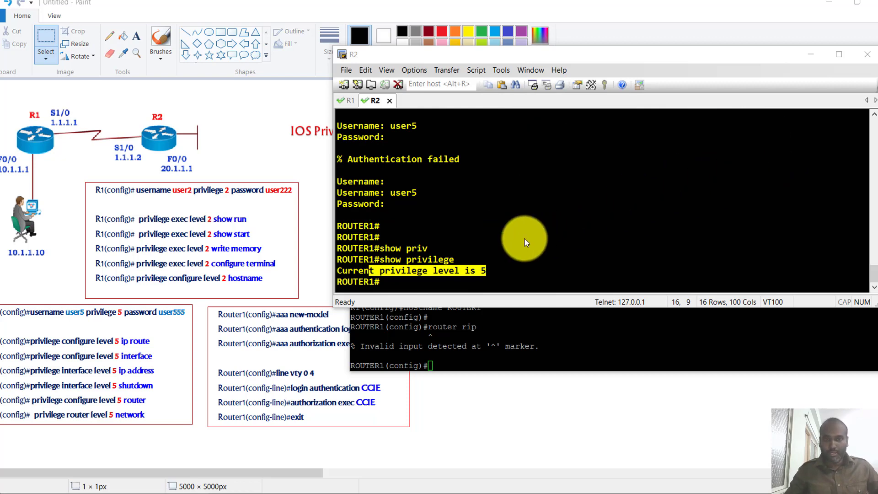
pyautogui.click(515, 239)
pyautogui.hotkey('ctrl', 'alt', 'g')
pyautogui.moveTo(218, 208)
pyautogui.mouseDown()
pyautogui.moveTo(245, 204)
pyautogui.moveTo(283, 265)
pyautogui.moveTo(280, 228)
pyautogui.moveTo(320, 231)
pyautogui.mouseUp()
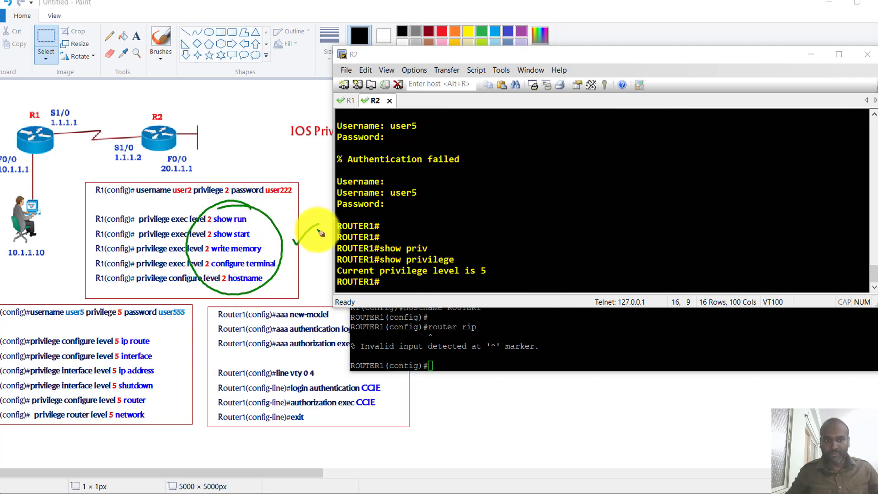
# Enter global configuration mode in the user5 Telnet session and set the hostname to R1.
pyautogui.click(550, 219)
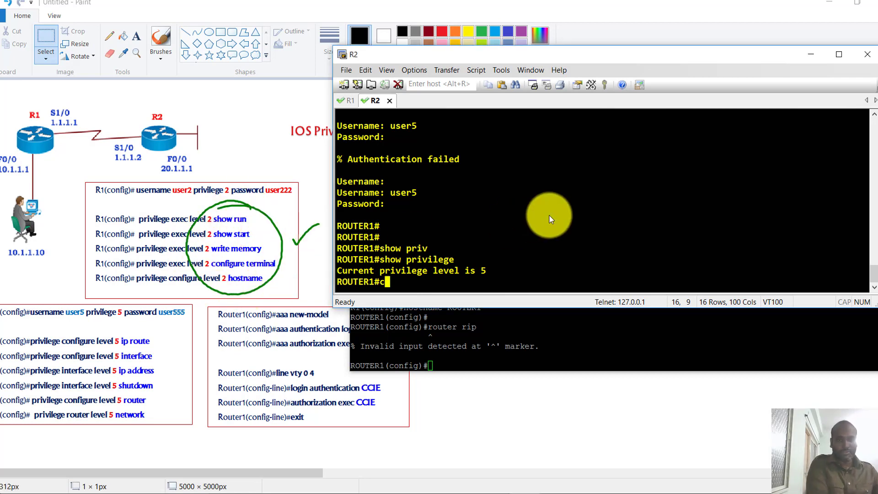
pyautogui.write('conf t')
pyautogui.press('Return')
pyautogui.write('ho')
pyautogui.press('Tab')
pyautogui.write('R1')
pyautogui.press('Return')
pyautogui.press('Return')
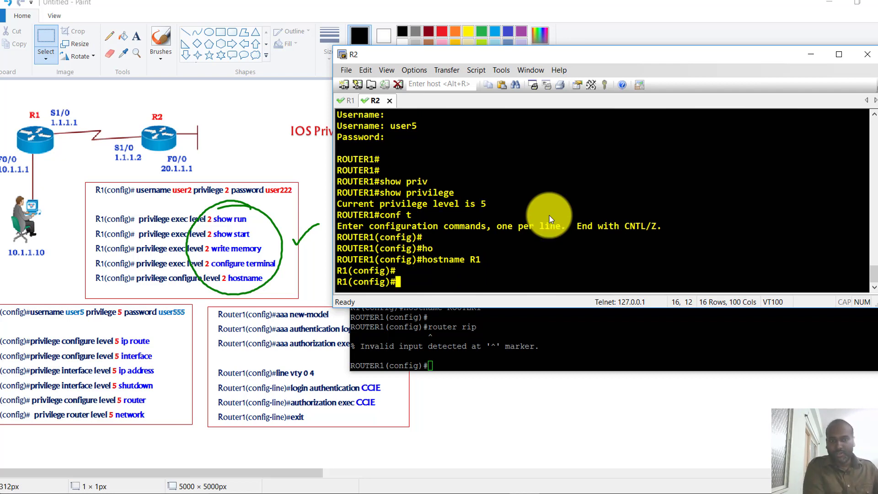
# Leave configuration mode and check command completion for show run and show startup-config without running them.
pyautogui.write('exit')
pyautogui.press('Return')
pyautogui.write('show run')
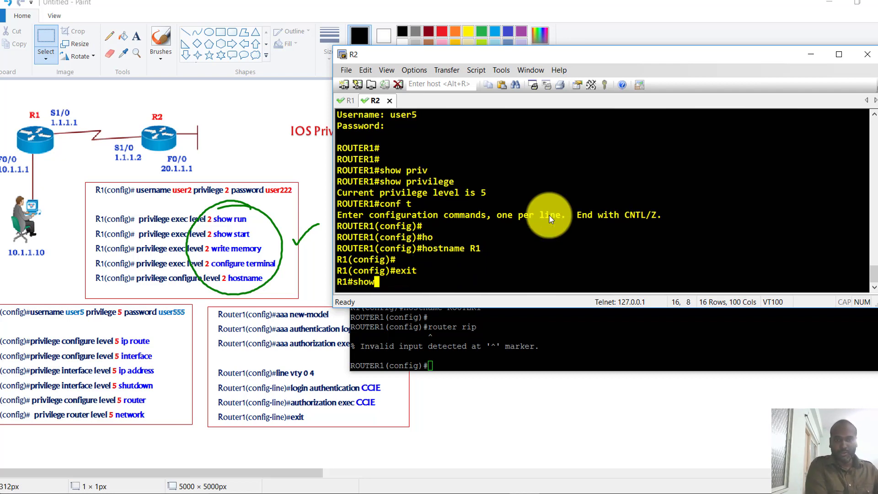
pyautogui.press('Tab')
pyautogui.press('BackSpace')
pyautogui.press('BackSpace')
pyautogui.press('BackSpace')
pyautogui.press('BackSpace')
pyautogui.press('BackSpace')
pyautogui.press('BackSpace')
pyautogui.press('BackSpace')
pyautogui.press('BackSpace')
pyautogui.press('BackSpace')
pyautogui.press('BackSpace')
pyautogui.write('ar')
pyautogui.press('Tab')
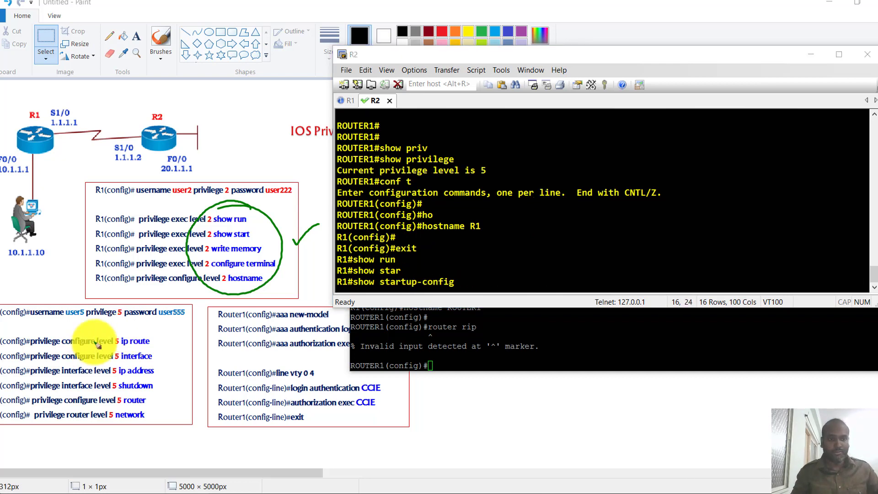
pyautogui.moveTo(14, 280); pyautogui.dragTo(22, 304)
pyautogui.moveTo(14, 282); pyautogui.dragTo(29, 277)
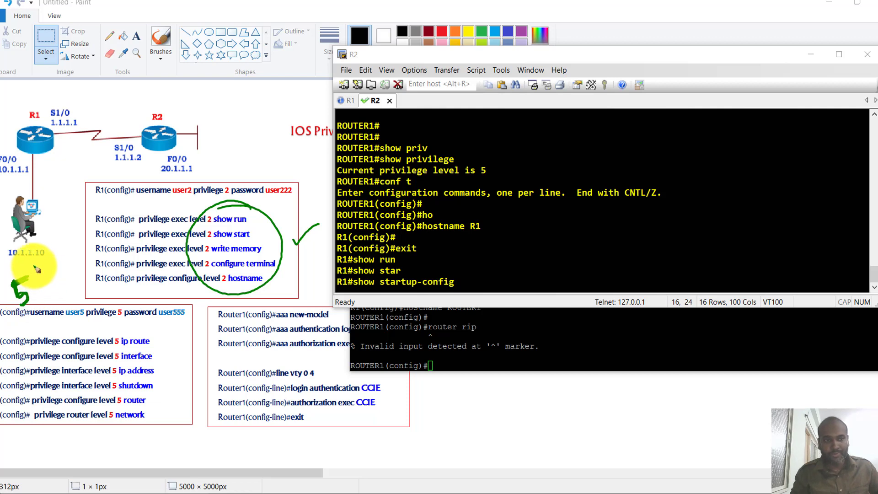
pyautogui.moveTo(37, 263)
pyautogui.mouseDown()
pyautogui.moveTo(157, 195)
pyautogui.moveTo(189, 201)
pyautogui.mouseUp()
# Clear the unfinished show command, re-enter global configuration mode and add a static route to 192.168.2.0 255.255.255.0 via 1.1.1.23.
pyautogui.click(578, 159)
pyautogui.press('BackSpace')
pyautogui.press('BackSpace')
pyautogui.press('BackSpace')
pyautogui.press('BackSpace')
pyautogui.press('BackSpace')
pyautogui.press('BackSpace')
pyautogui.press('BackSpace')
pyautogui.press('BackSpace')
pyautogui.press('BackSpace')
pyautogui.press('BackSpace')
pyautogui.press('BackSpace')
pyautogui.press('BackSpace')
pyautogui.press('BackSpace')
pyautogui.press('BackSpace')
pyautogui.press('BackSpace')
pyautogui.press('BackSpace')
pyautogui.press('BackSpace')
pyautogui.press('BackSpace')
pyautogui.press('BackSpace')
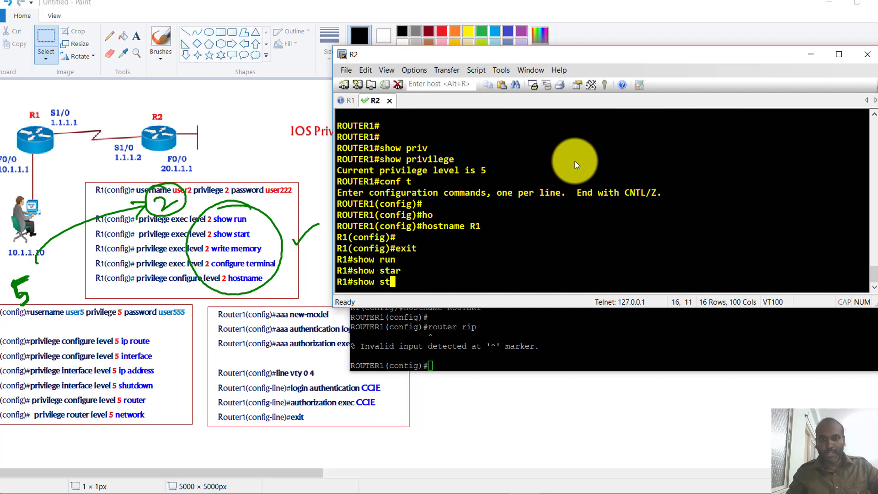
pyautogui.write('conf t')
pyautogui.press('Return')
pyautogui.write('ip route')
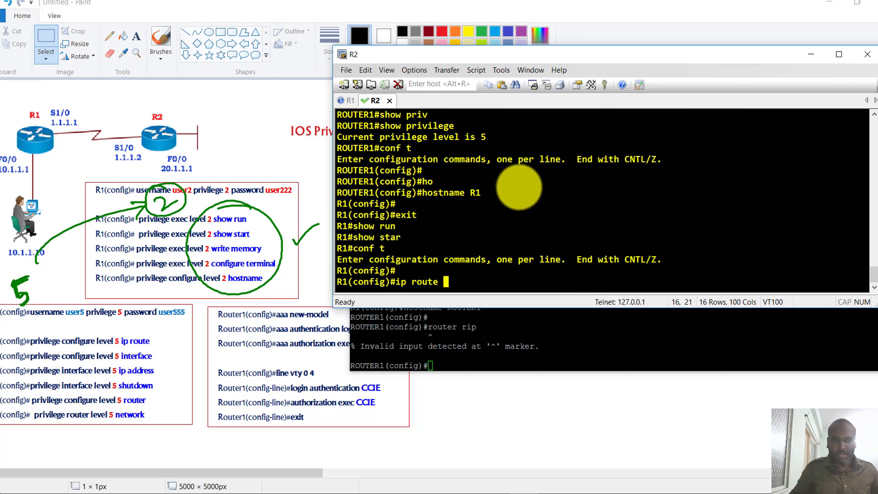
pyautogui.moveTo(135, 350)
pyautogui.mouseDown()
pyautogui.moveTo(155, 341)
pyautogui.moveTo(149, 346)
pyautogui.mouseUp()
pyautogui.moveTo(162, 336)
pyautogui.mouseDown()
pyautogui.moveTo(190, 327)
pyautogui.moveTo(161, 384)
pyautogui.moveTo(114, 389)
pyautogui.moveTo(158, 350)
pyautogui.moveTo(185, 364)
pyautogui.mouseUp()
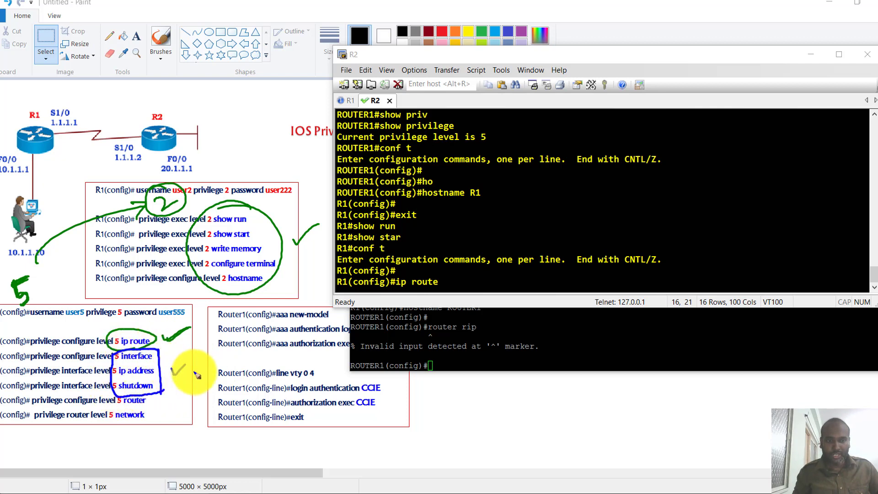
pyautogui.moveTo(144, 404)
pyautogui.mouseDown()
pyautogui.moveTo(114, 423)
pyautogui.moveTo(153, 398)
pyautogui.moveTo(189, 402)
pyautogui.mouseUp()
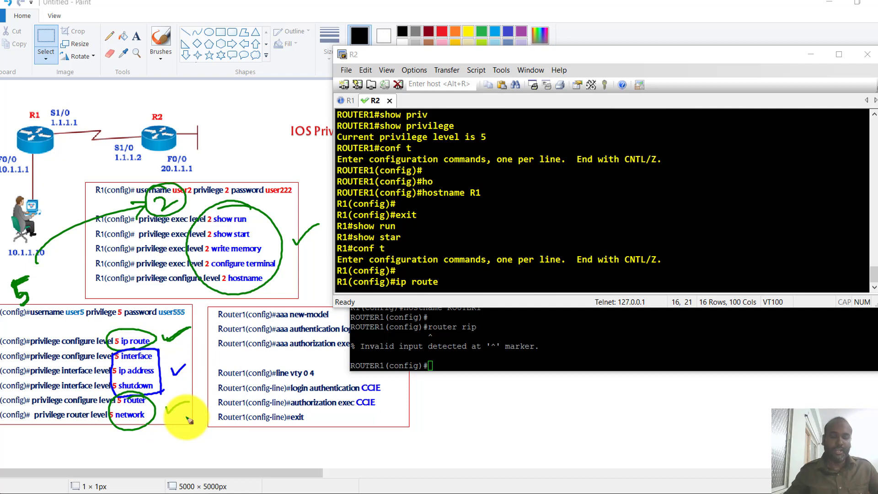
pyautogui.click(479, 260)
pyautogui.write('192.168.2.0 255.255.255.0 1.1.1.23')
pyautogui.press('Return')
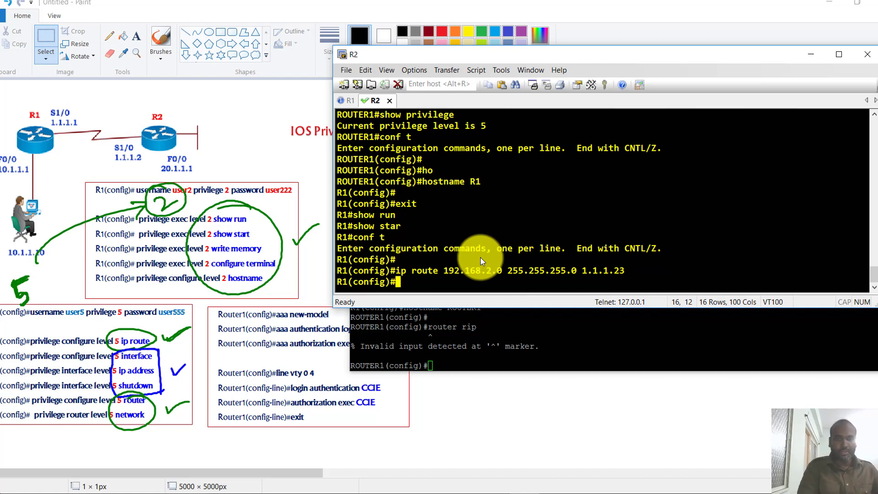
# Enter configuration of interface s1/1 and apply shutdown followed by no shutdown.
pyautogui.write('inter')
pyautogui.press('Tab')
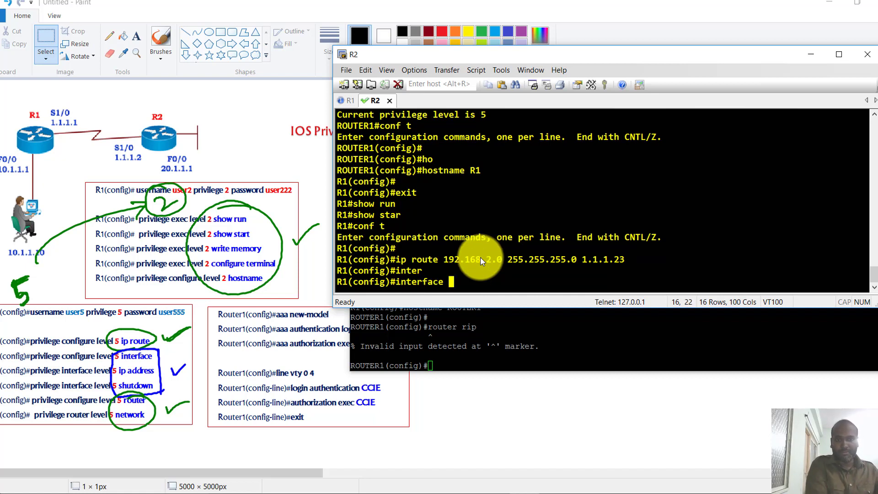
pyautogui.write('s1/1')
pyautogui.press('Return')
pyautogui.write('sh')
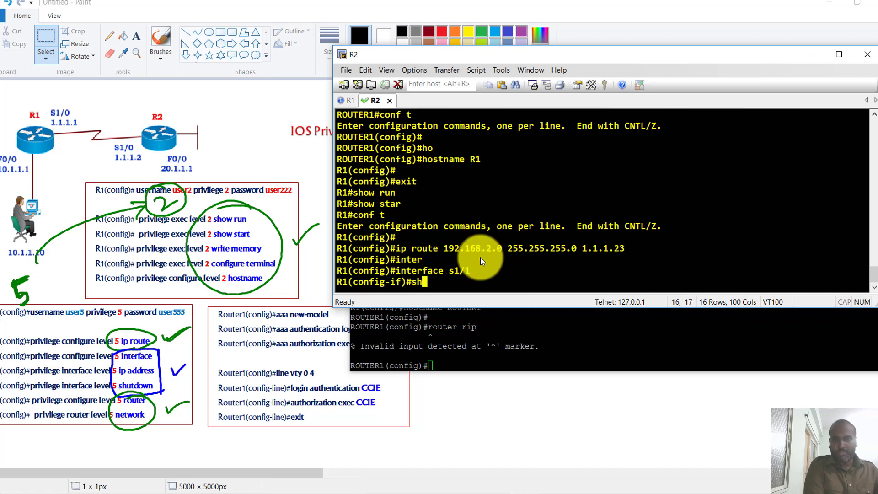
pyautogui.press('Tab')
pyautogui.press('Return')
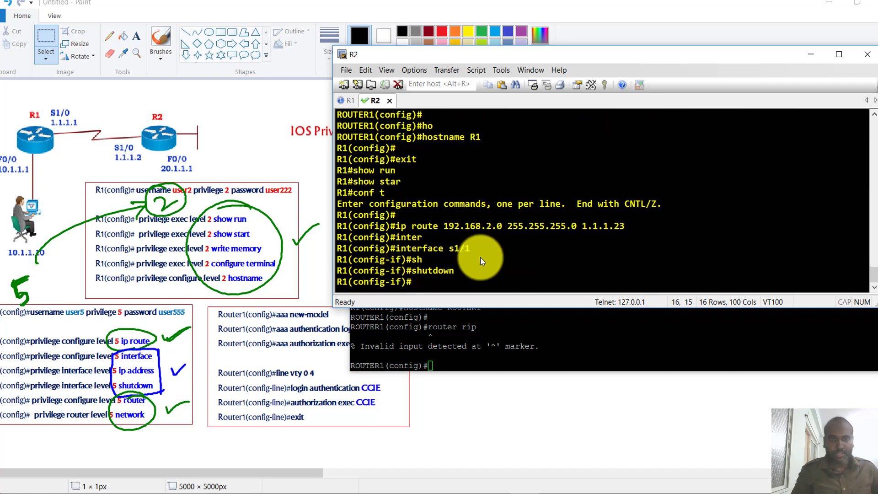
pyautogui.write('no sh')
pyautogui.press('Tab')
pyautogui.press('Return')
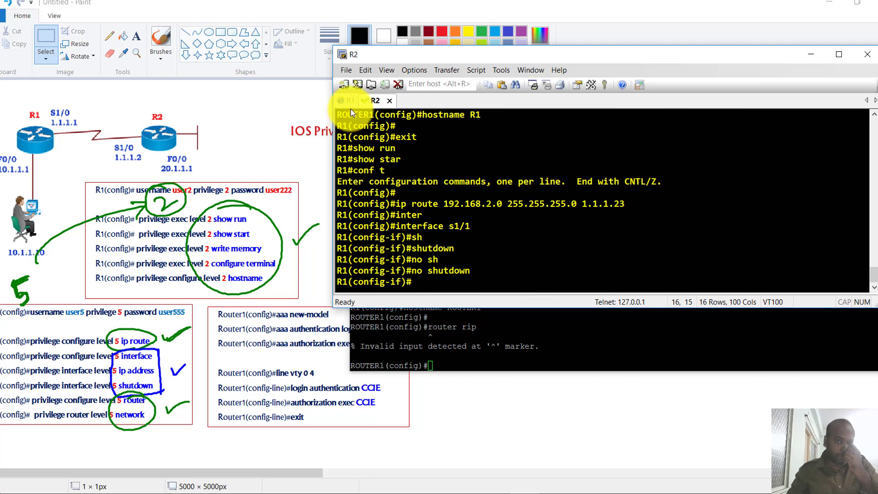
# Examine R1's console log for the messages caused by the s1/1 interface changes.
pyautogui.moveTo(339, 215); pyautogui.dragTo(529, 294)
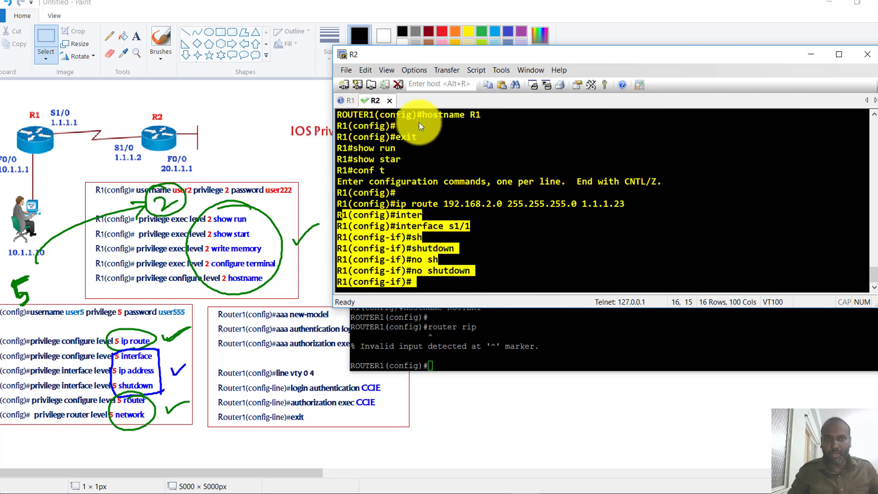
pyautogui.click(410, 191)
pyautogui.click(348, 100)
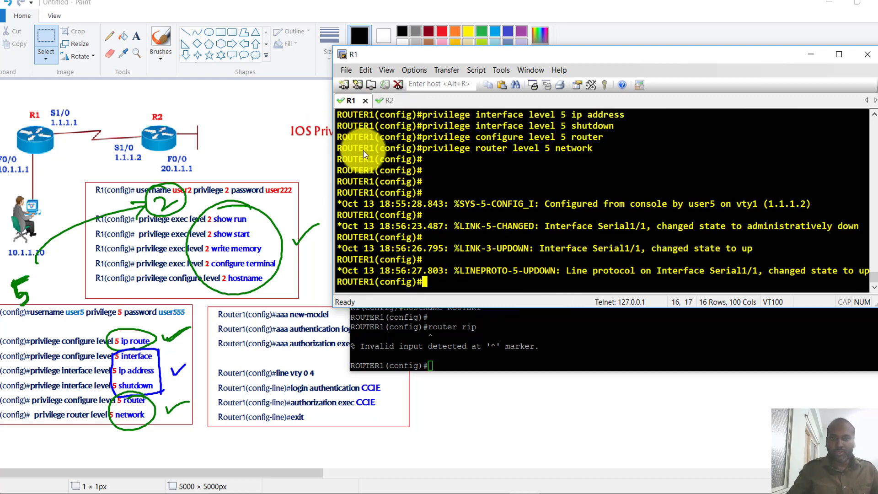
pyautogui.press('Return')
pyautogui.press('Return')
pyautogui.press('Return')
pyautogui.press('Return')
pyautogui.press('Return')
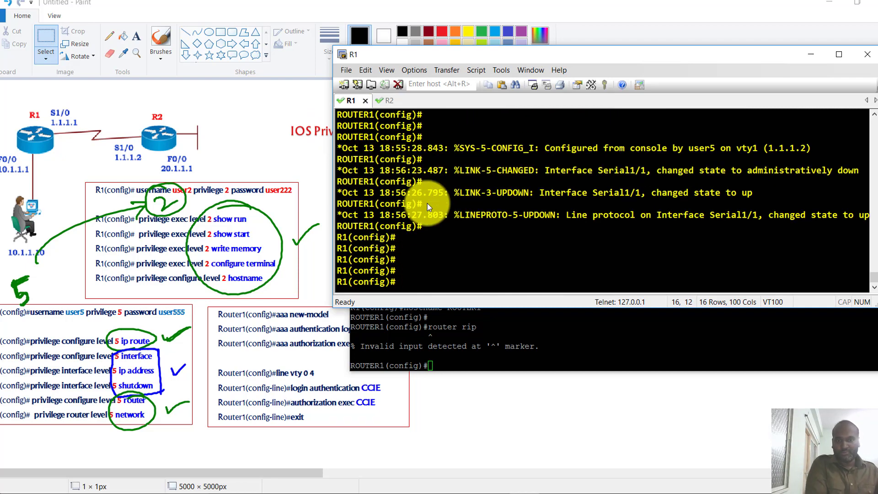
pyautogui.write('end')
pyautogui.press('Return')
pyautogui.press('Return')
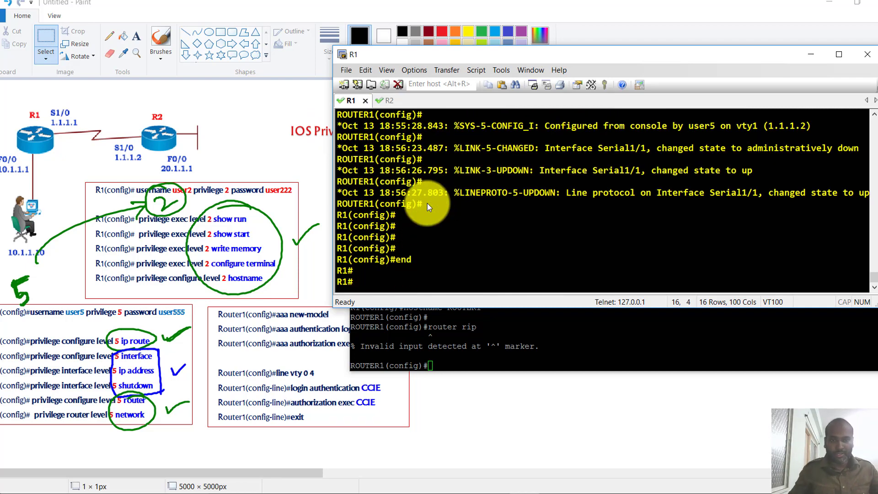
pyautogui.write('conf t')
pyautogui.press('Return')
pyautogui.write('router ri')
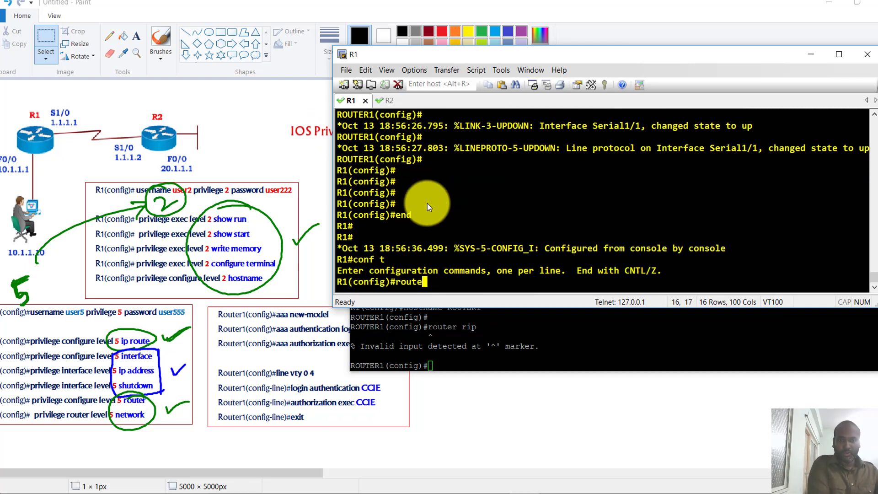
pyautogui.press('Tab')
# Return to the R2 session and review its history for the user that is logged in over Telnet.
pyautogui.click(378, 100)
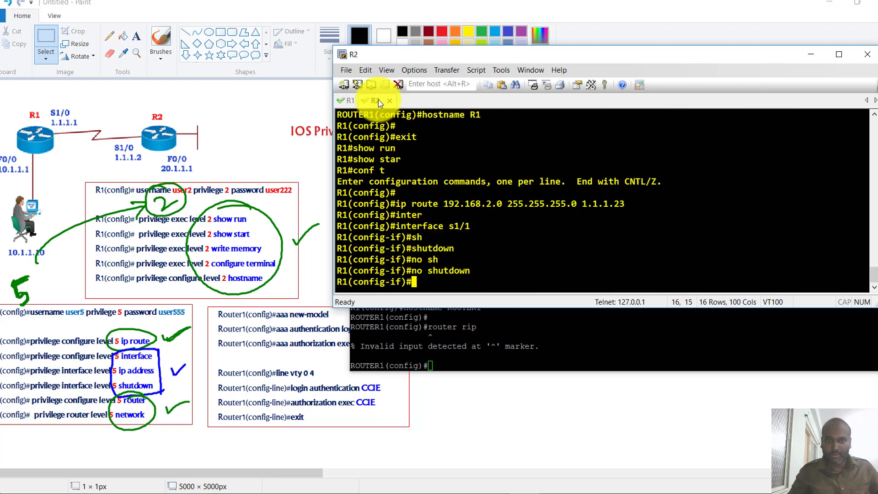
pyautogui.scroll(3, 420, 215)
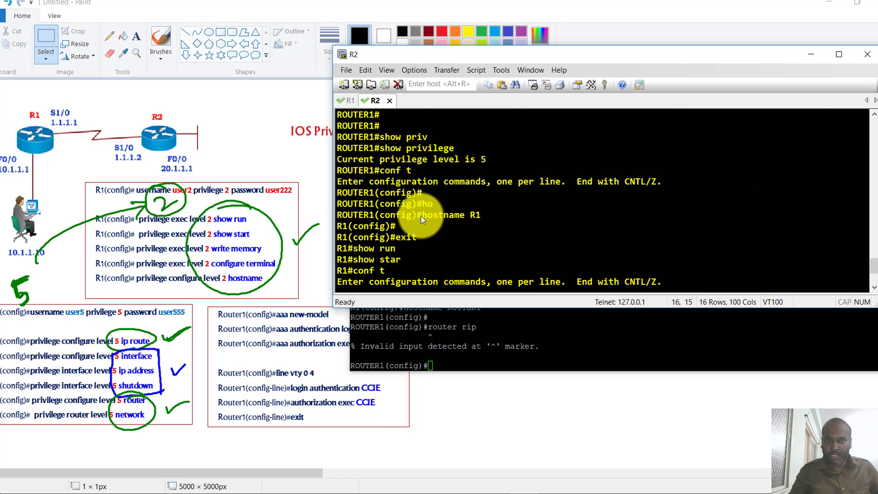
pyautogui.scroll(2, 421, 215)
pyautogui.moveTo(368, 148); pyautogui.dragTo(389, 159)
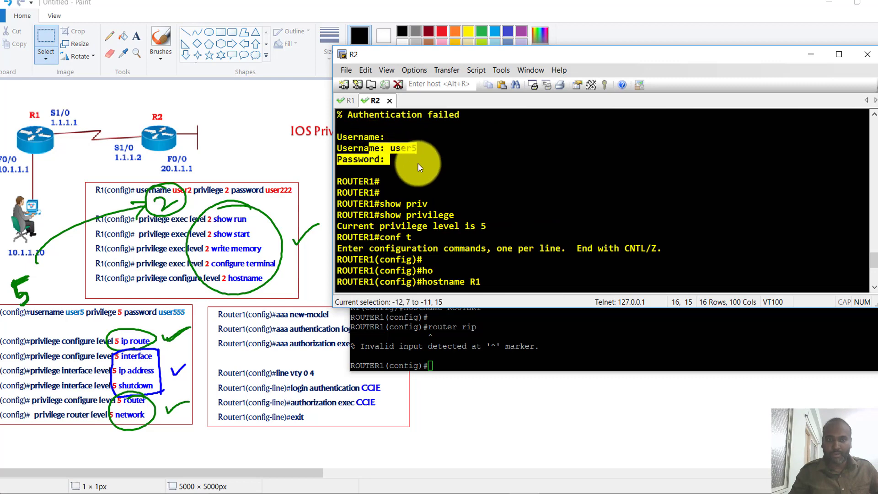
pyautogui.scroll(-5, 410, 261)
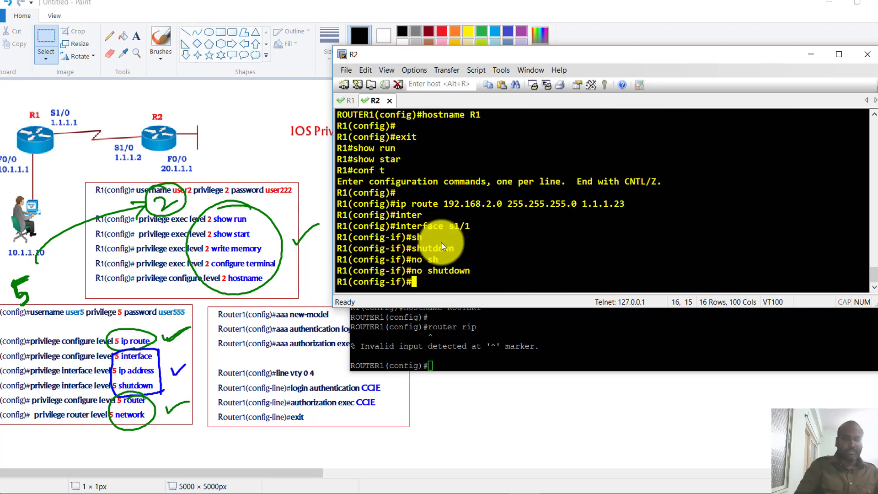
# Leave interface configuration, enter router rip configuration and try to set the RIP version with ver 2.
pyautogui.write('exit')
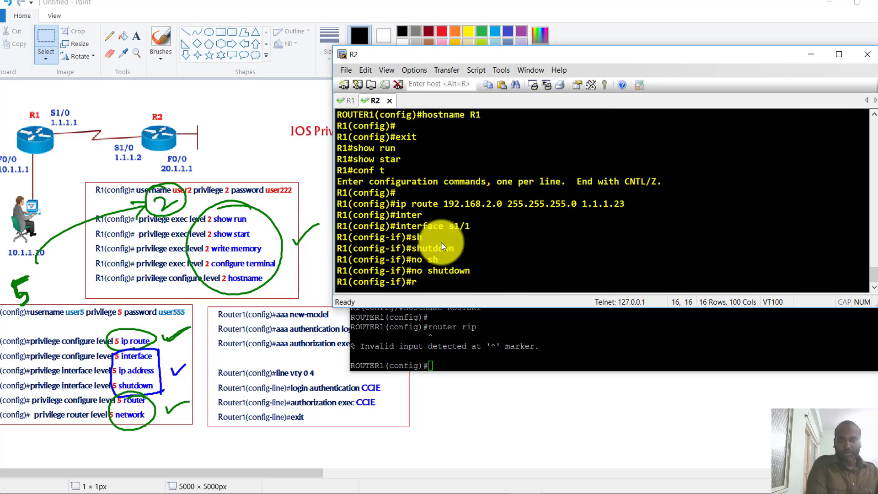
pyautogui.press('Return')
pyautogui.write('router rip')
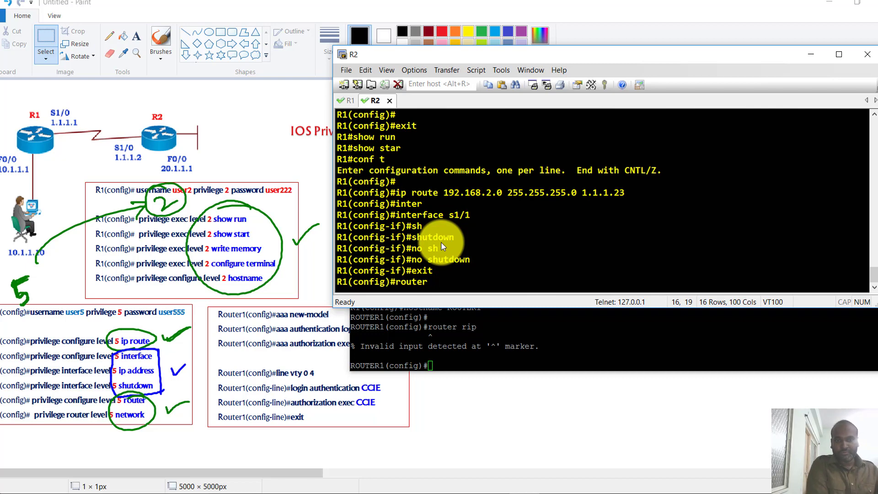
pyautogui.press('Return')
pyautogui.write('ver 2')
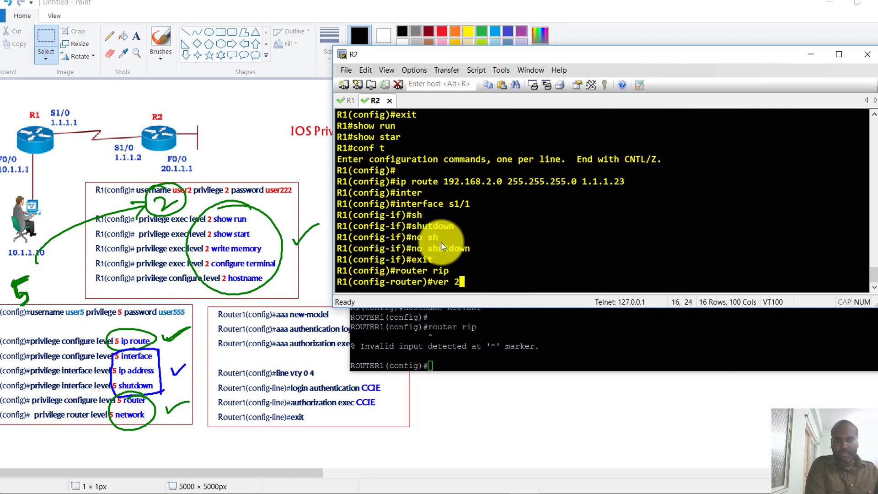
pyautogui.press('Return')
pyautogui.moveTo(417, 237); pyautogui.dragTo(480, 241)
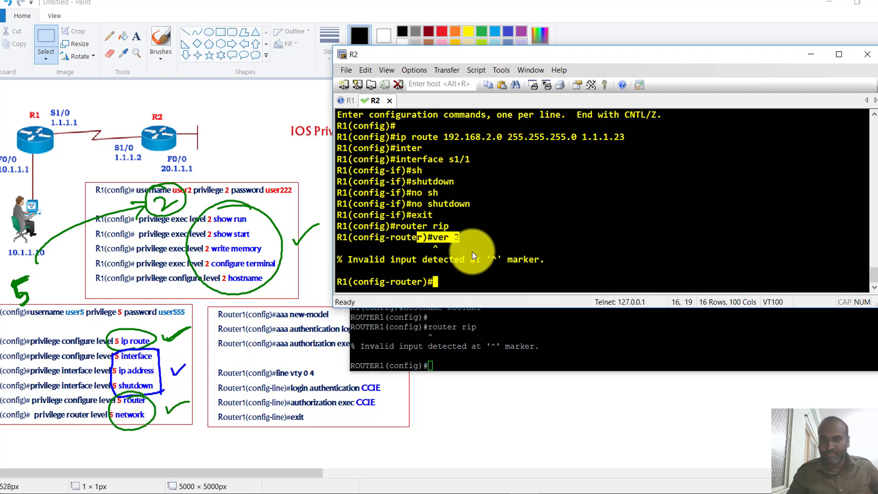
# Add network 192.168.1.0 to the RIP configuration.
pyautogui.click(472, 251)
pyautogui.write('net')
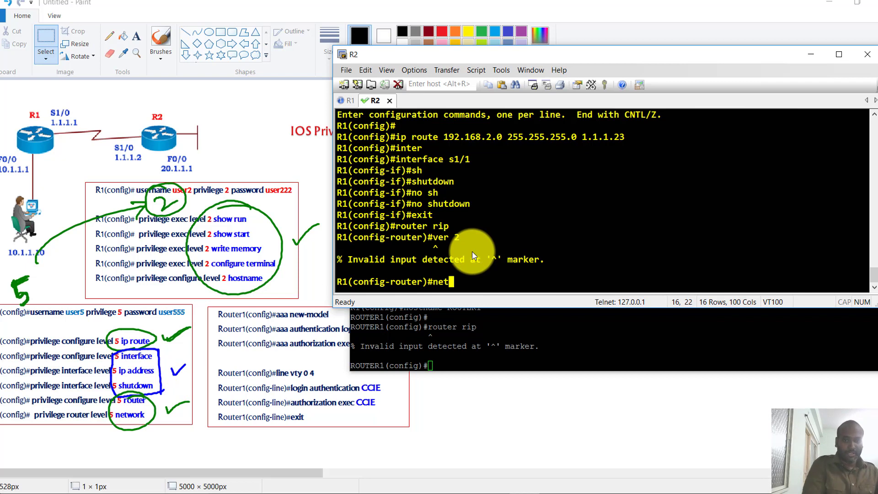
pyautogui.press('Tab')
pyautogui.write('192.168.1.0')
pyautogui.press('Return')
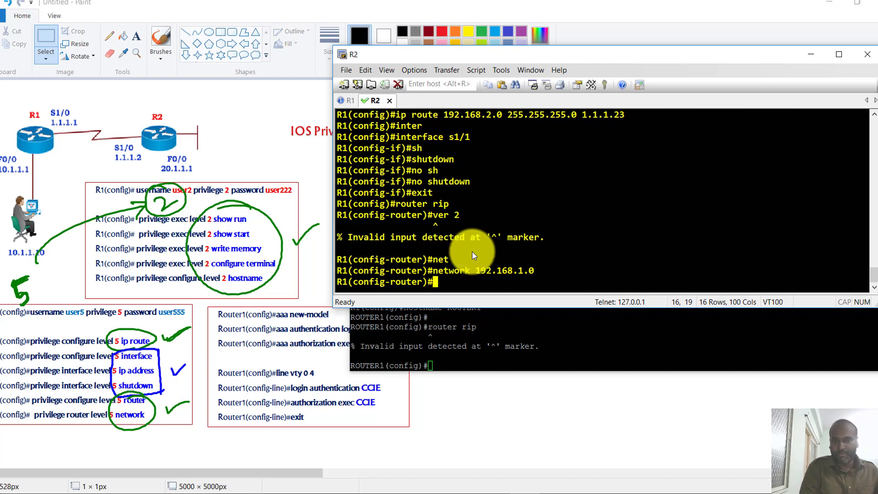
# Try to disable automatic summarization in RIP with no auto-summary.
pyautogui.write('no auto-summar')
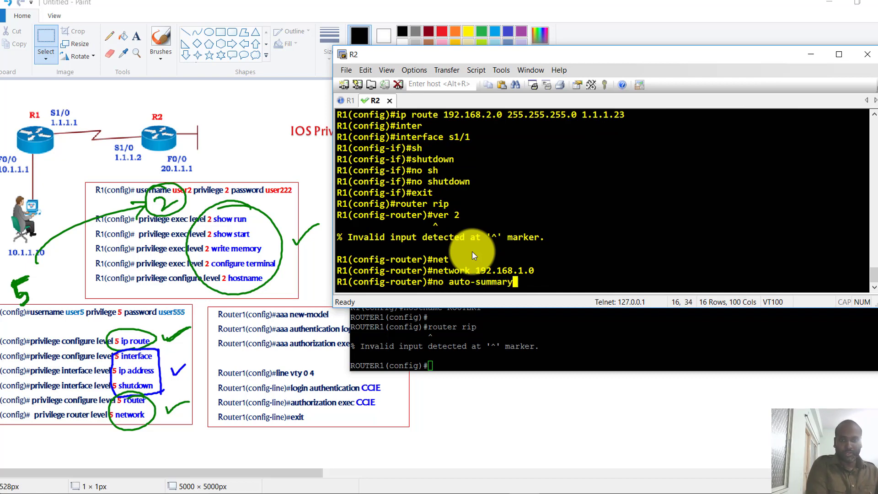
pyautogui.write('y')
pyautogui.press('Return')
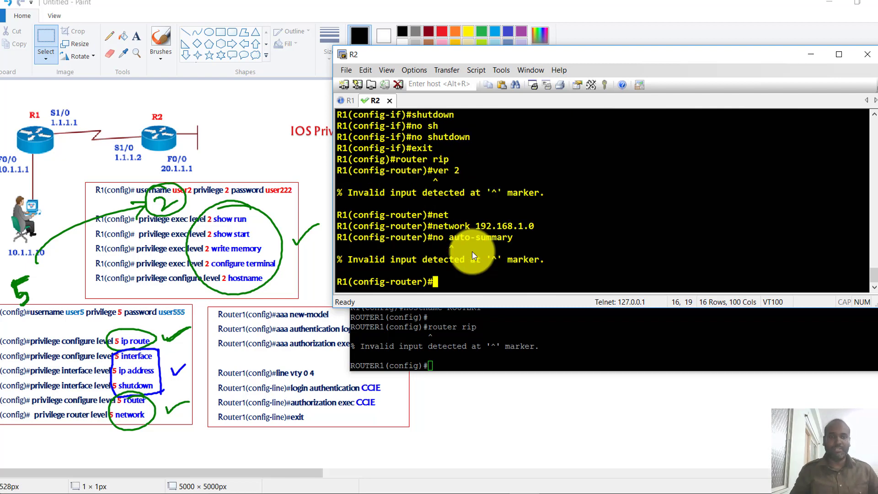
pyautogui.press('Escape')
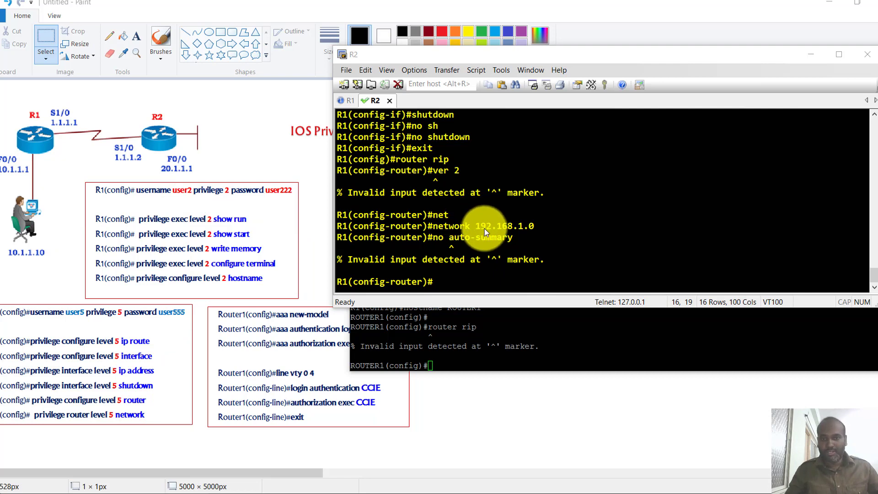